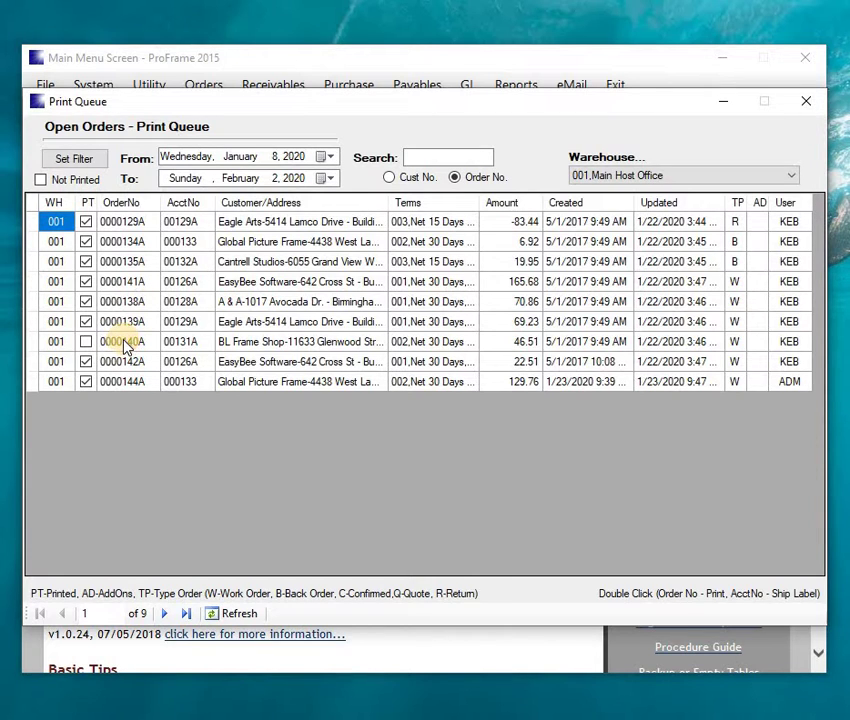
- Print work order 0000140A with Print Automation ON unchecked
double_click(125, 342)
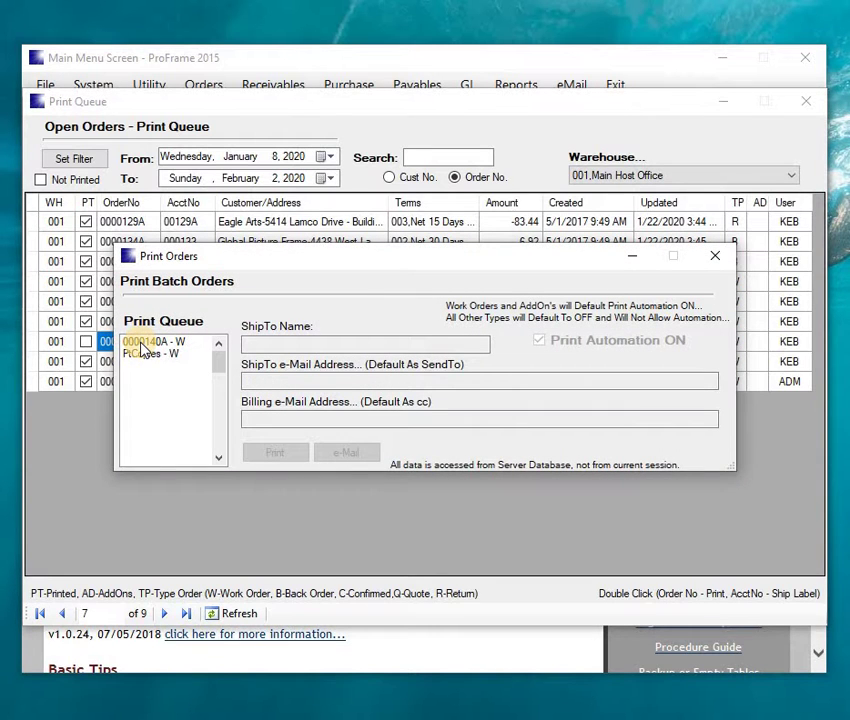
click(146, 354)
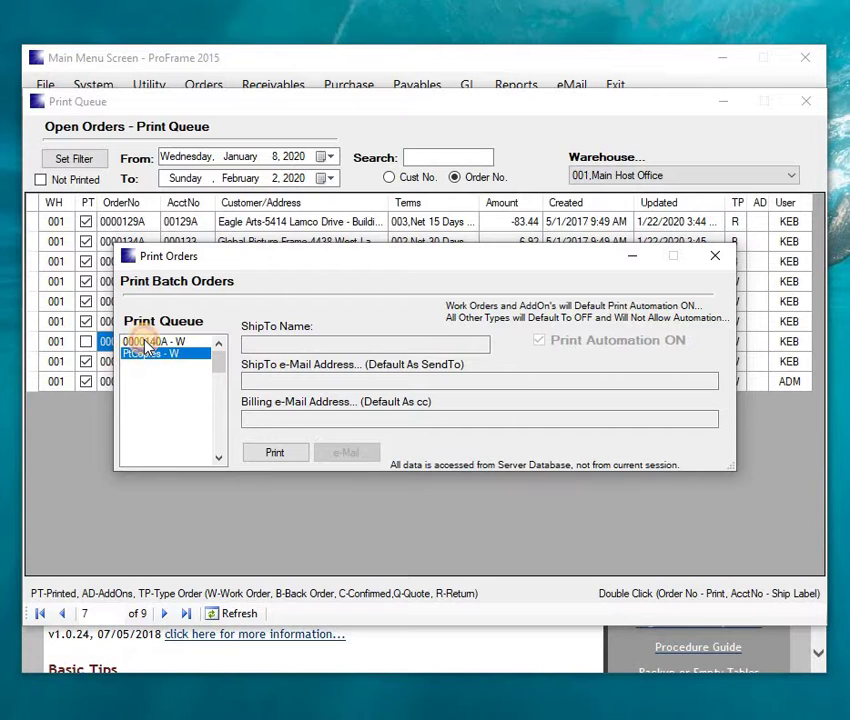
click(135, 341)
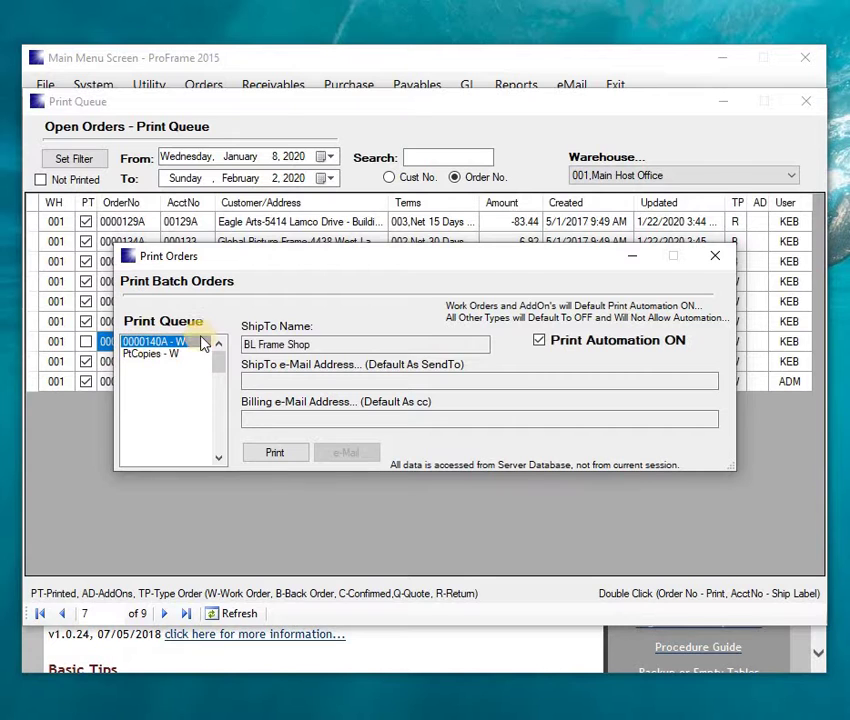
click(548, 345)
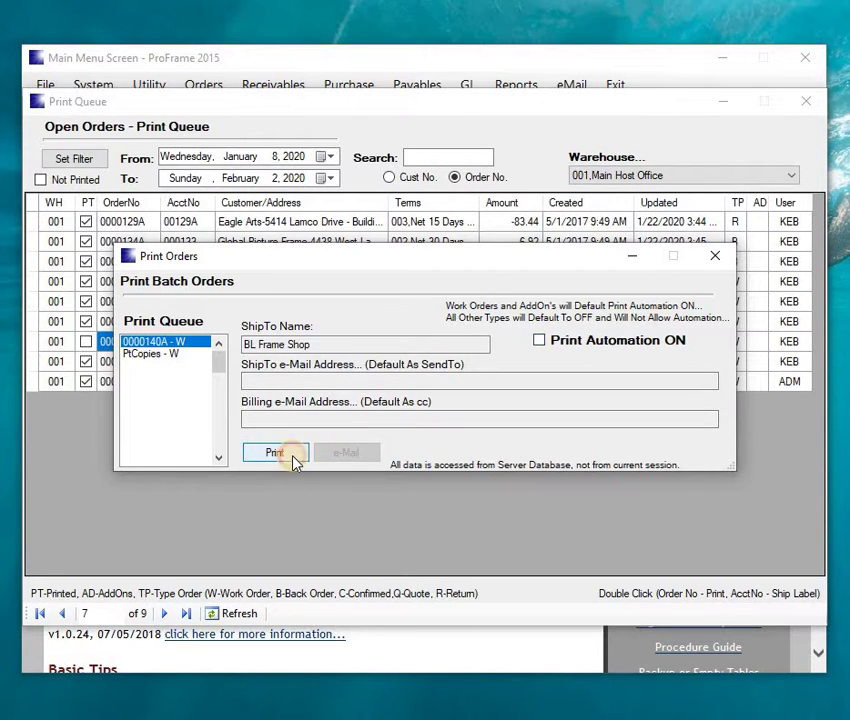
click(294, 462)
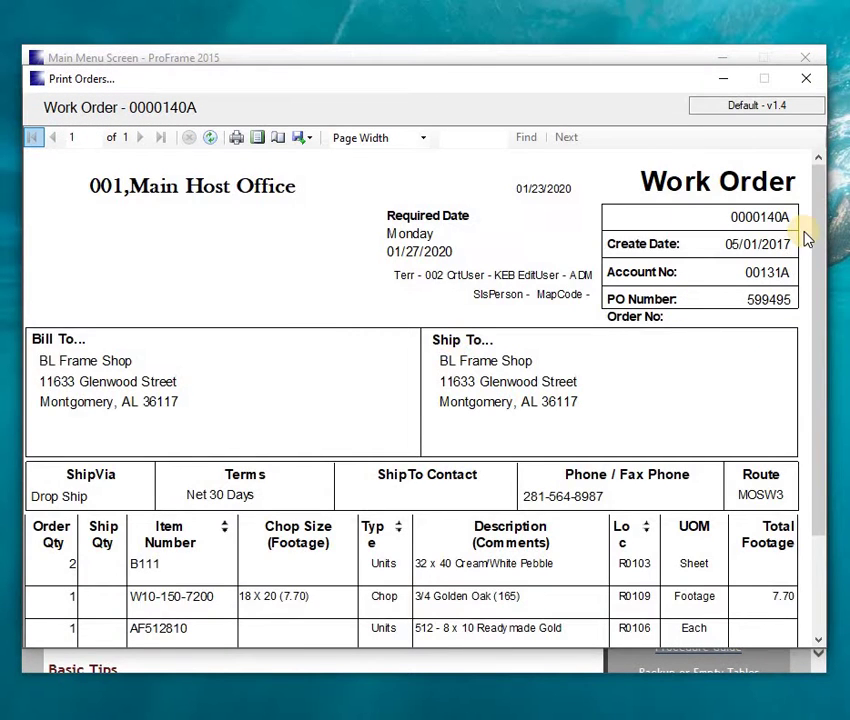
drag(820, 269, 819, 392)
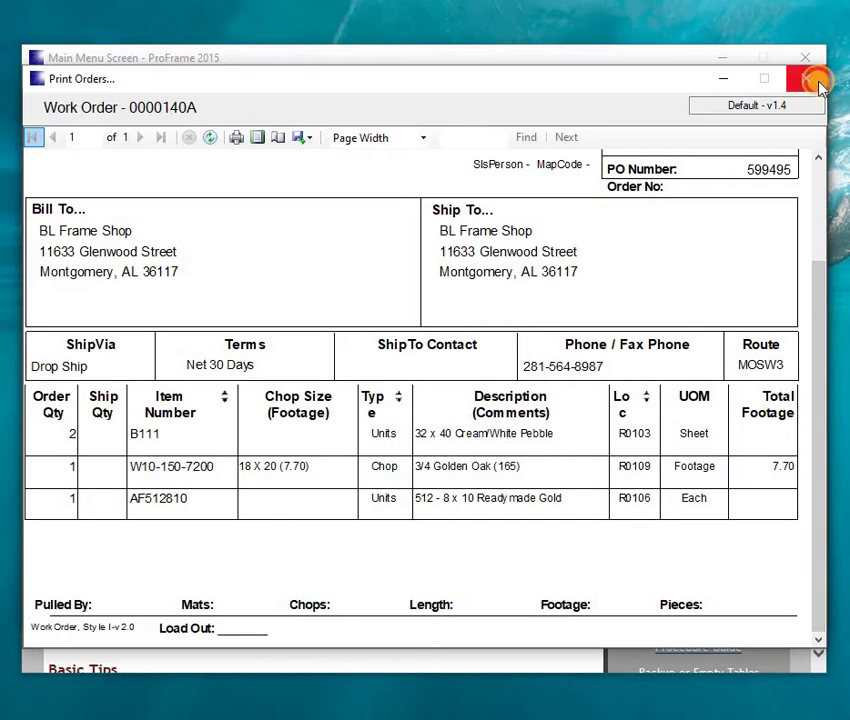
- Close the preview and label dialogs, then refresh the print queue so 0000140A shows printed
click(818, 84)
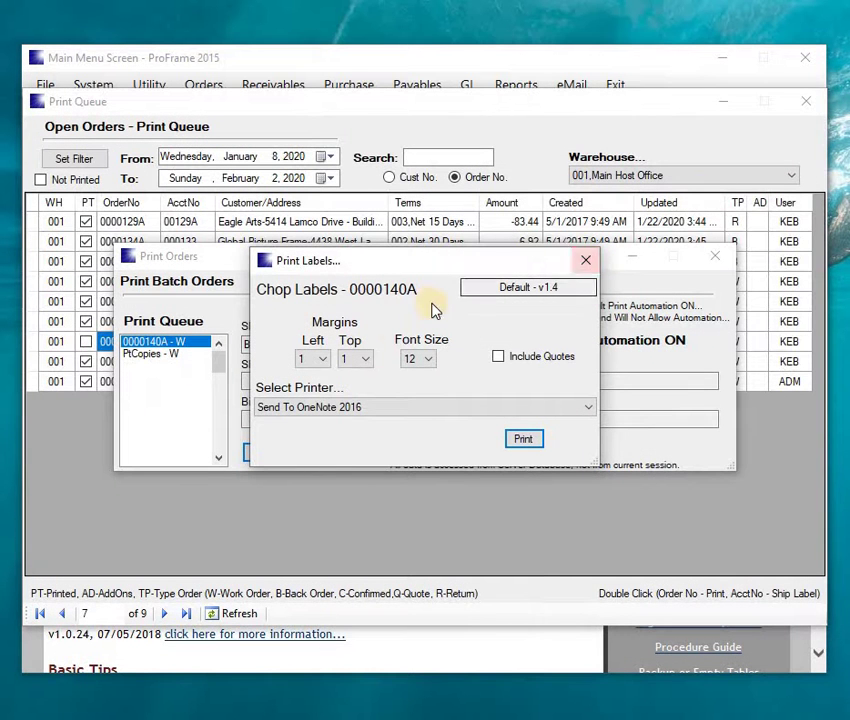
click(591, 262)
click(711, 258)
click(85, 341)
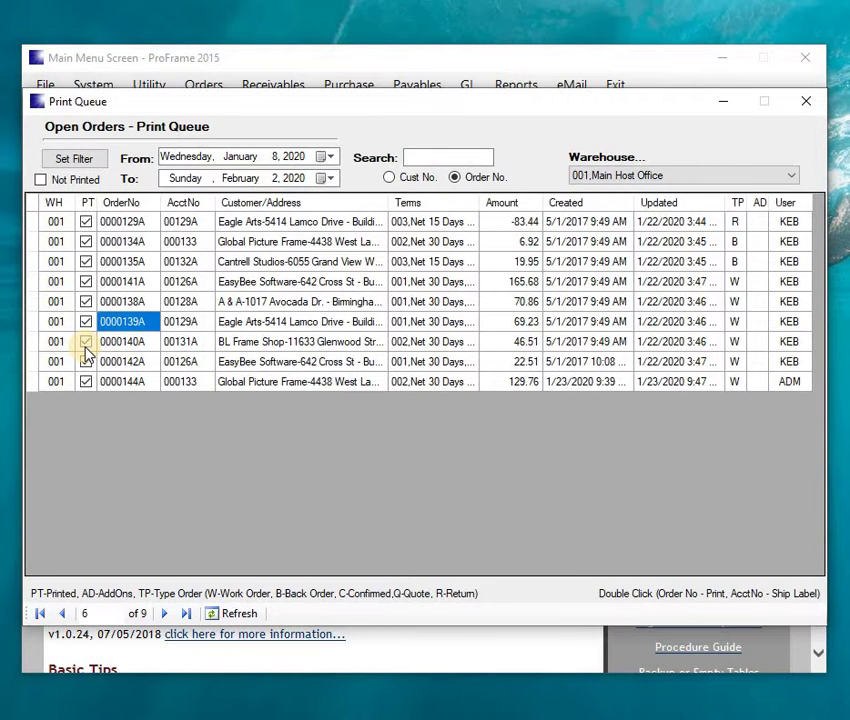
click(240, 614)
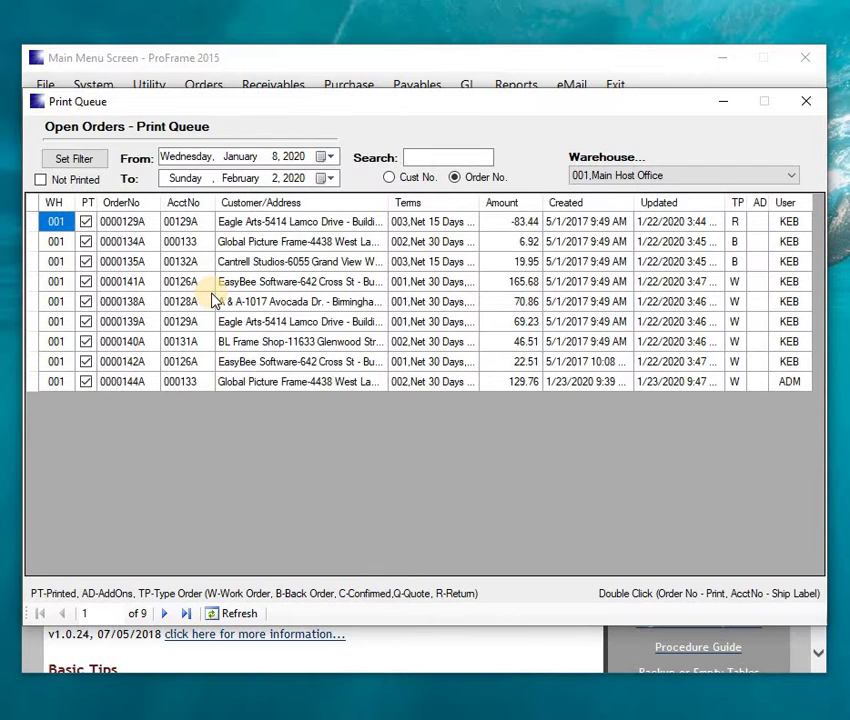
click(121, 385)
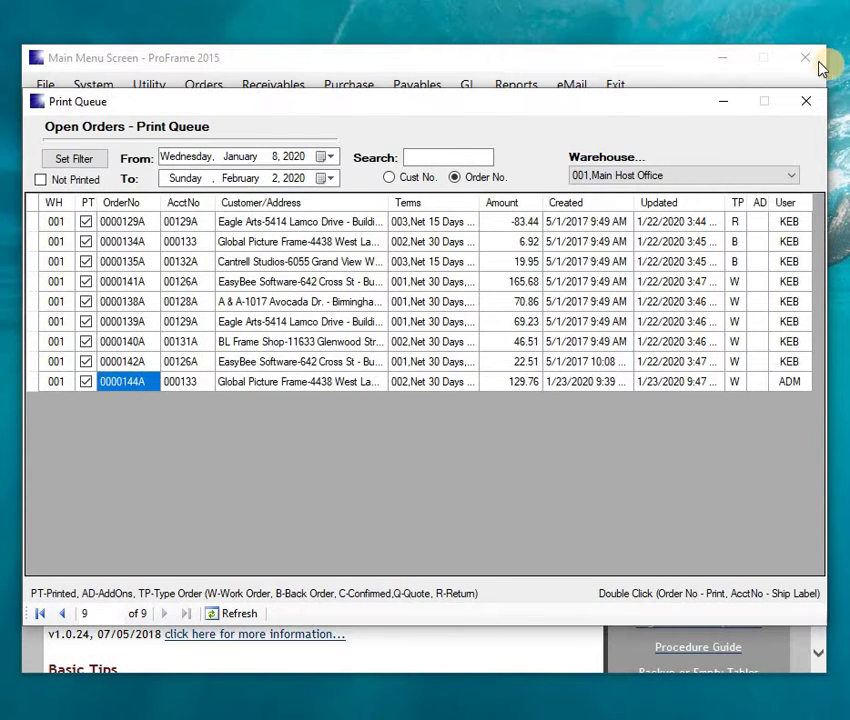
click(816, 106)
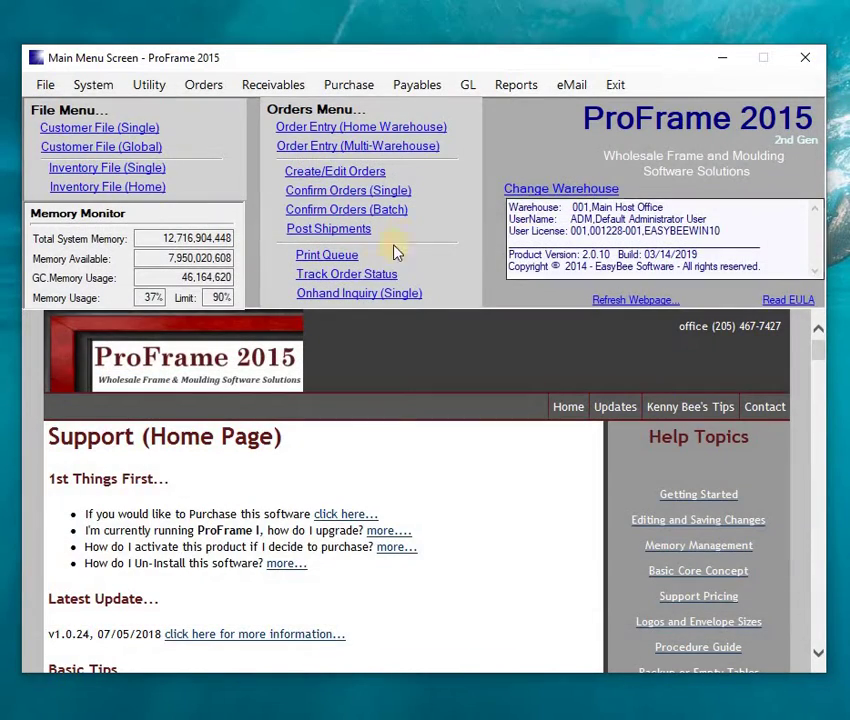
click(352, 284)
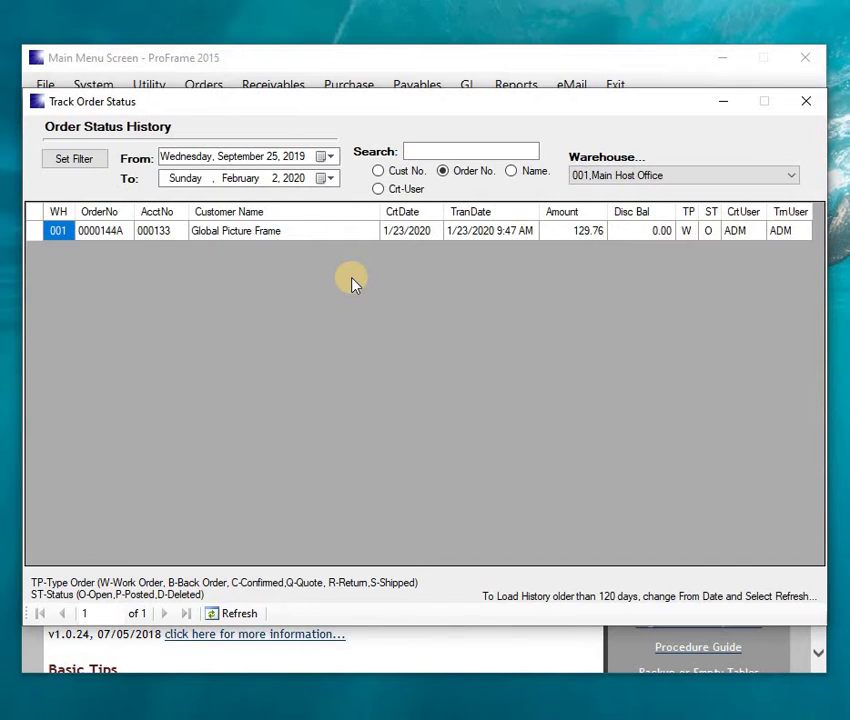
click(108, 235)
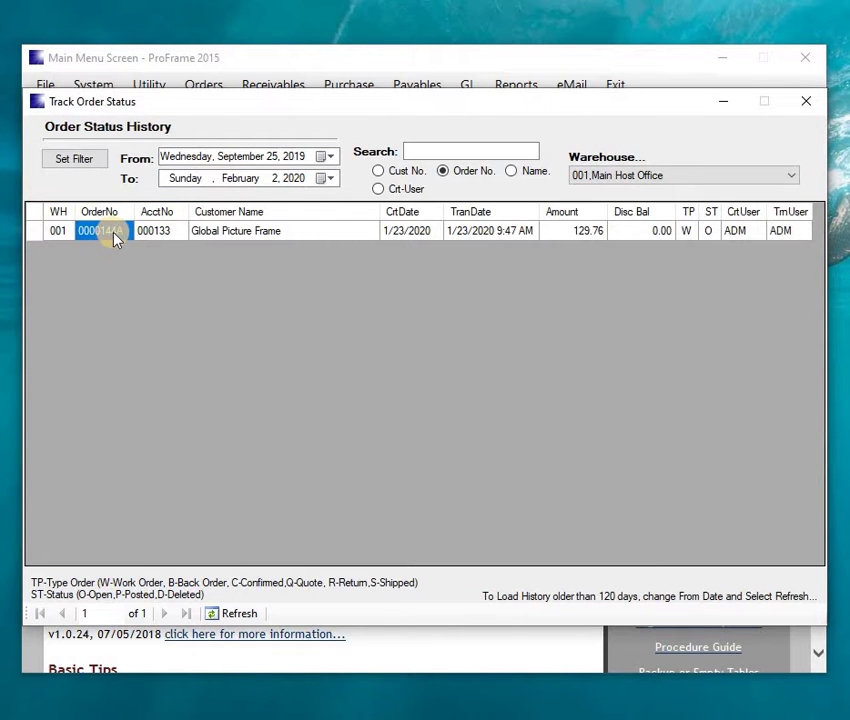
click(687, 232)
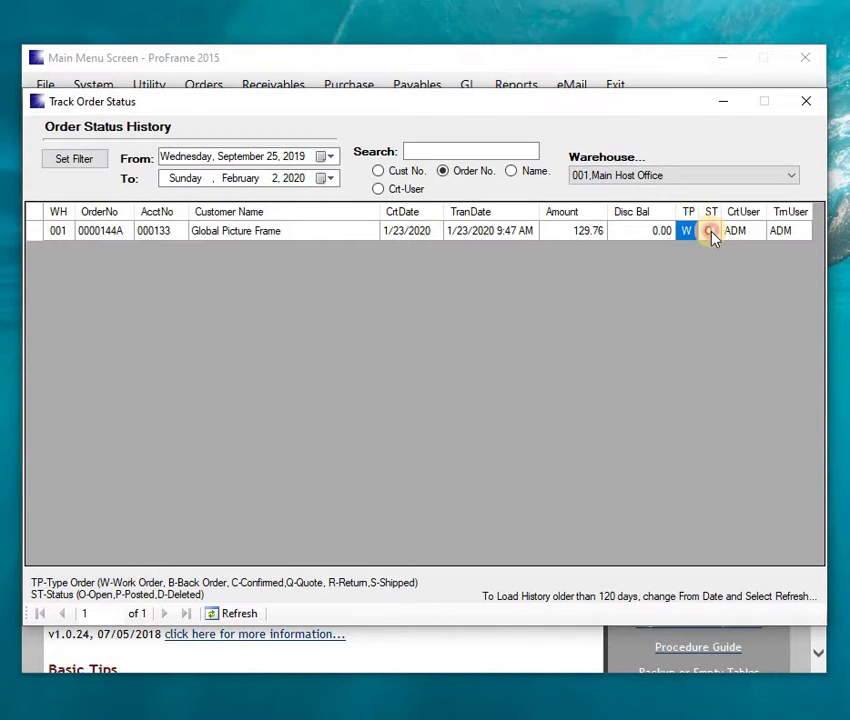
click(710, 232)
double_click(93, 235)
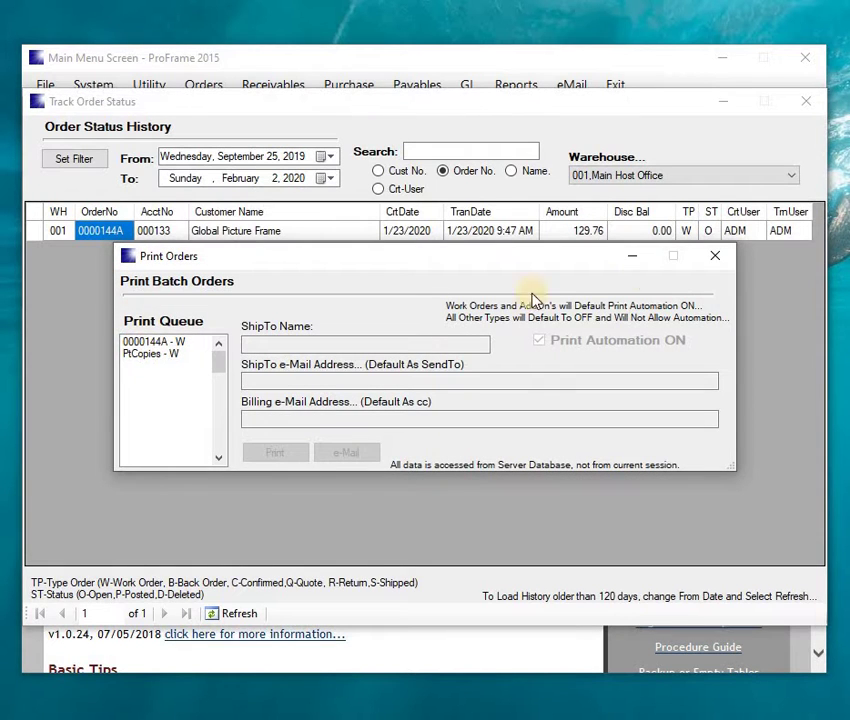
click(717, 257)
click(805, 104)
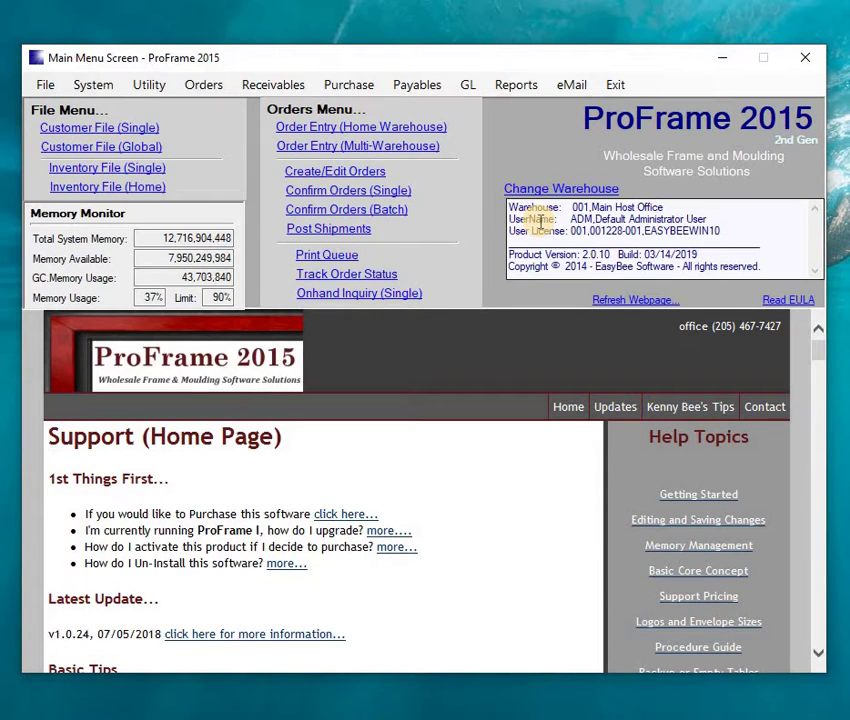
- Choose Confirm Orders (Single) from the Orders Menu
click(337, 200)
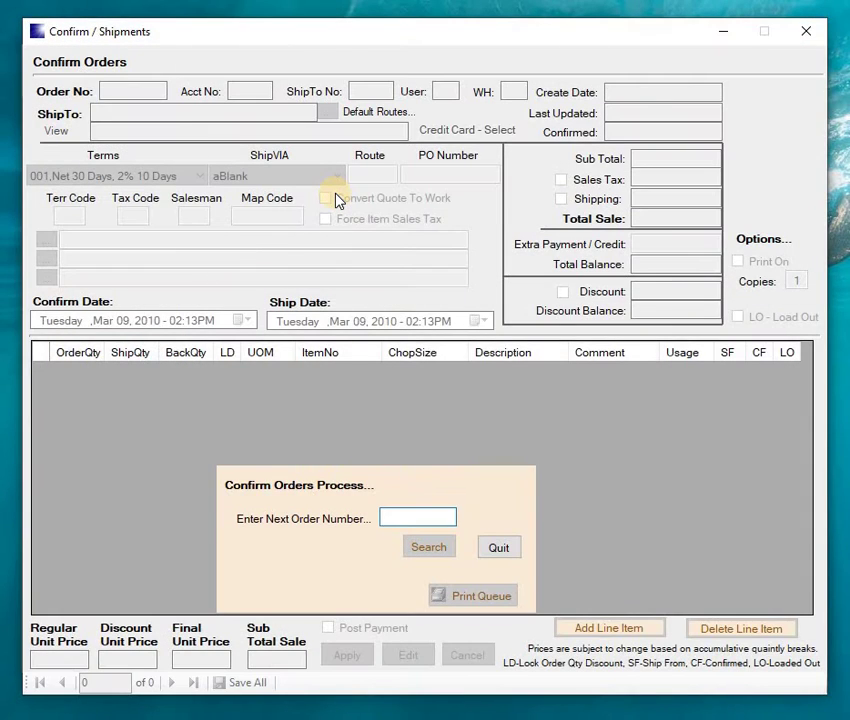
- Search order 144A into the confirmation form and turn on Print On
text(144A)
key(Tab)
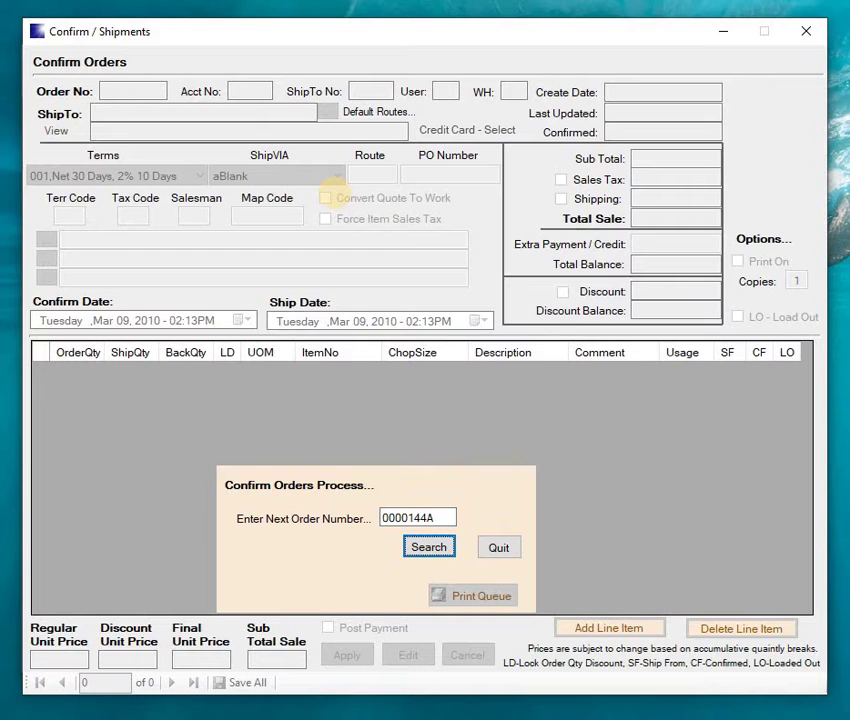
key(Return)
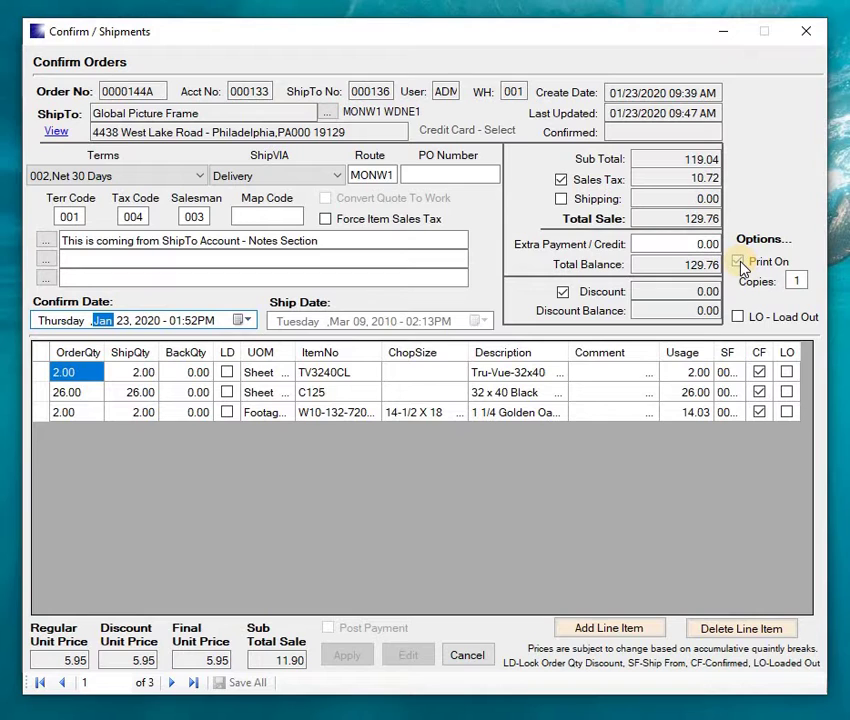
click(795, 281)
- Change the C125 line's ship quantity to 24
click(126, 373)
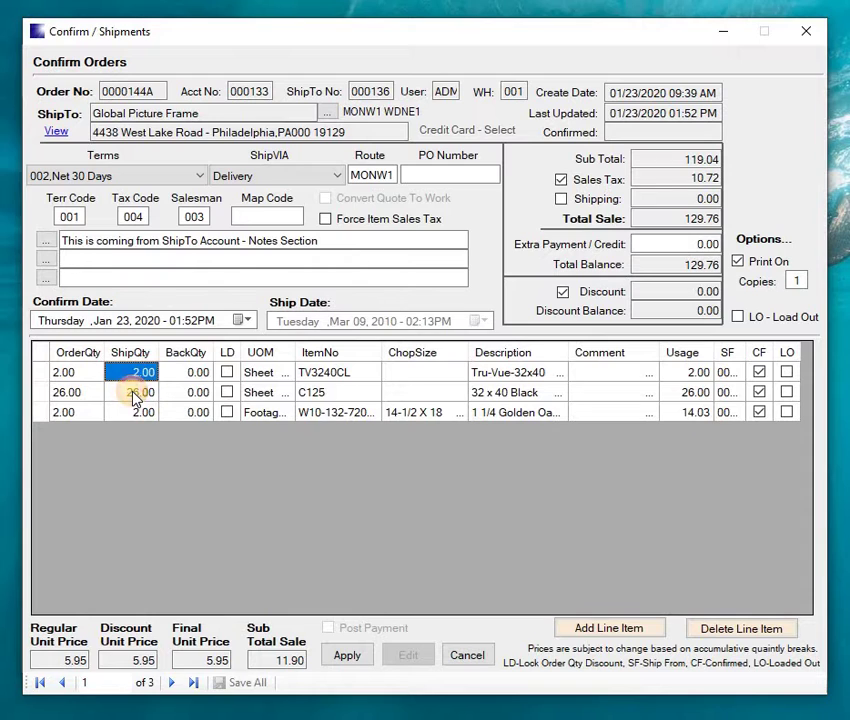
click(132, 395)
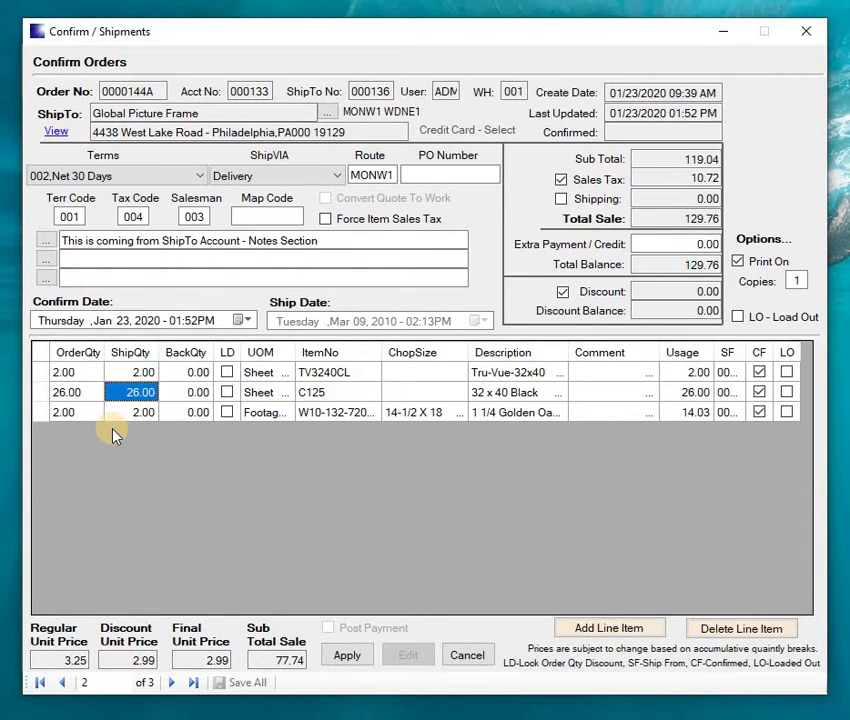
text(24)
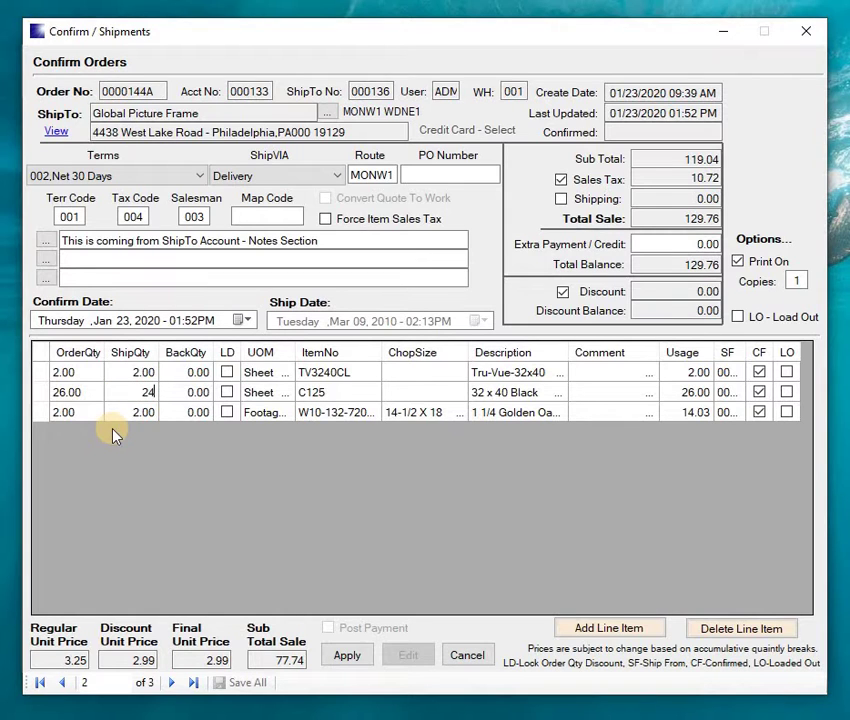
key(Return)
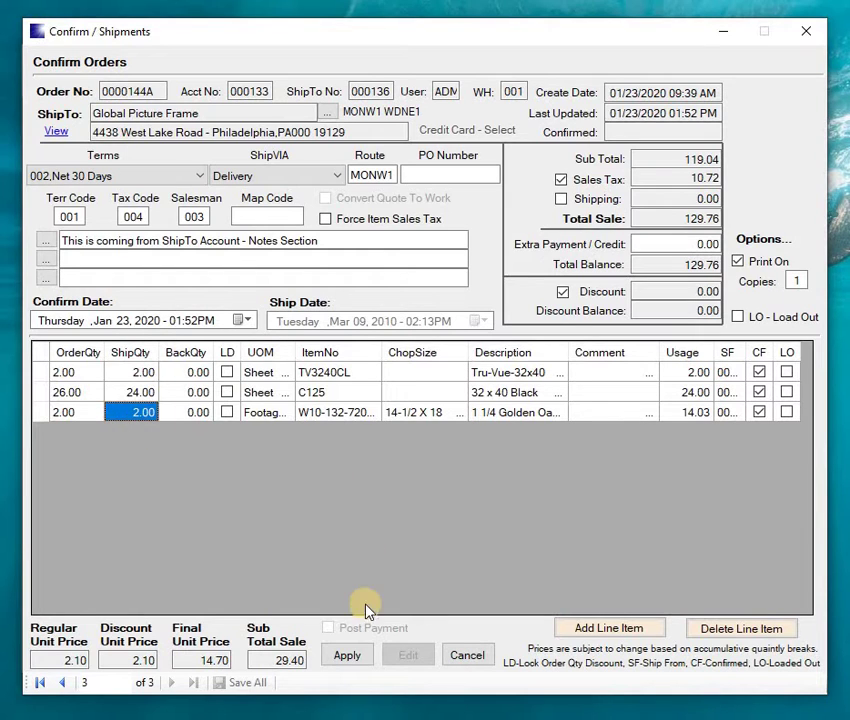
- Apply the order and log the 2-unit C125 shortfall as an Out-Of-Stock lost sale
click(346, 655)
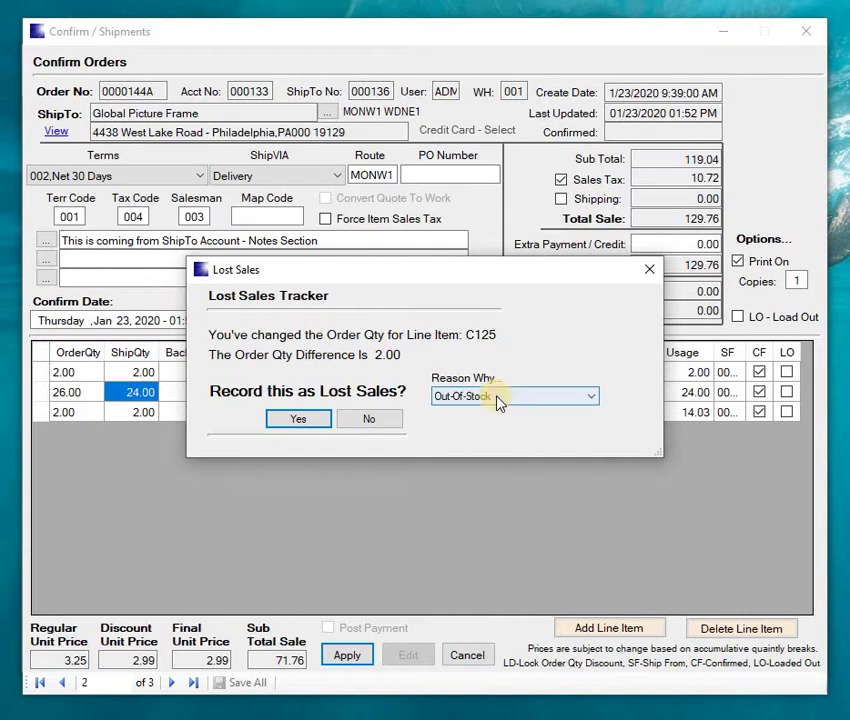
click(548, 398)
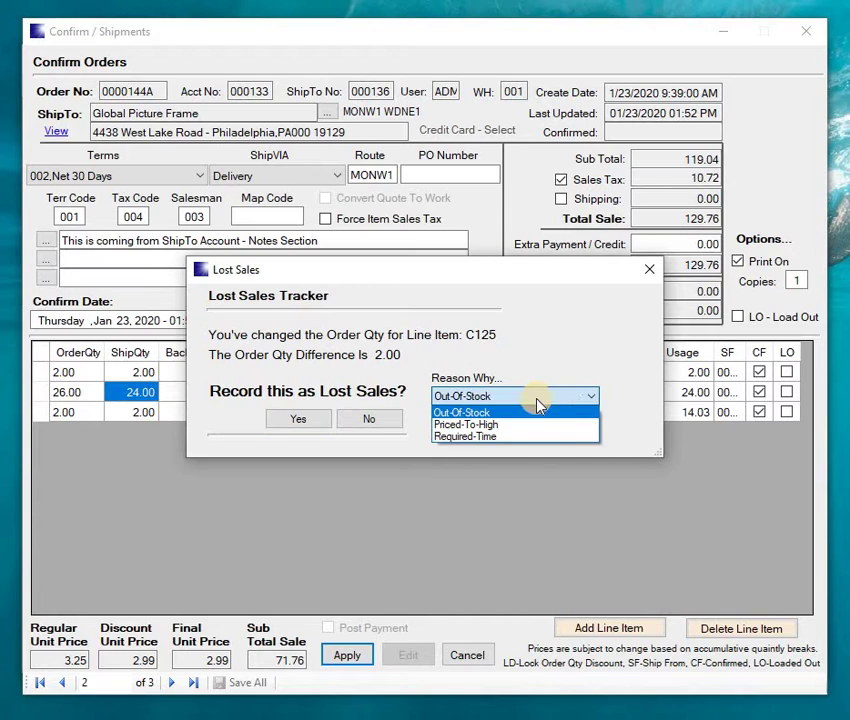
click(527, 414)
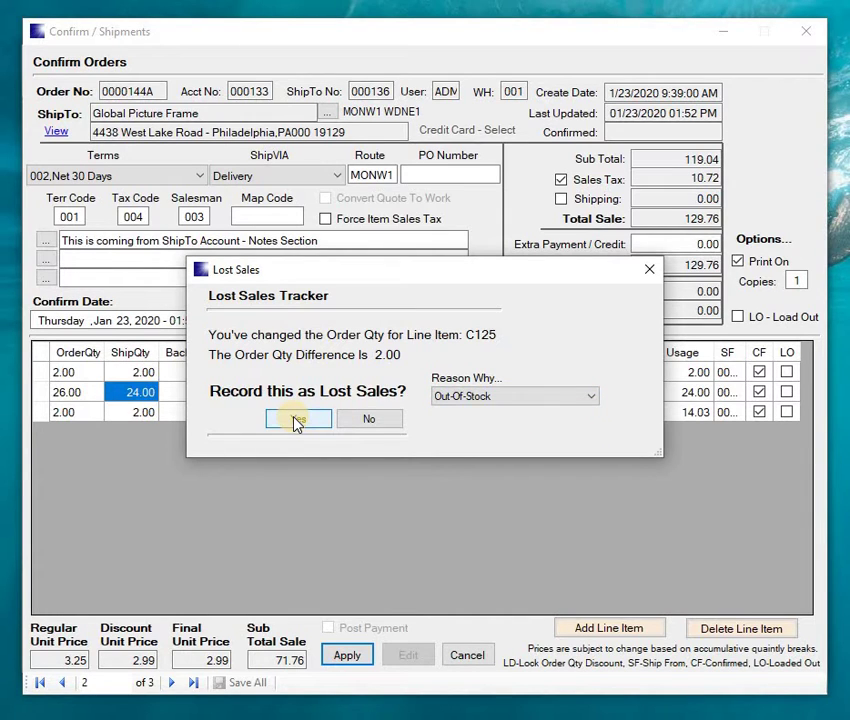
click(296, 420)
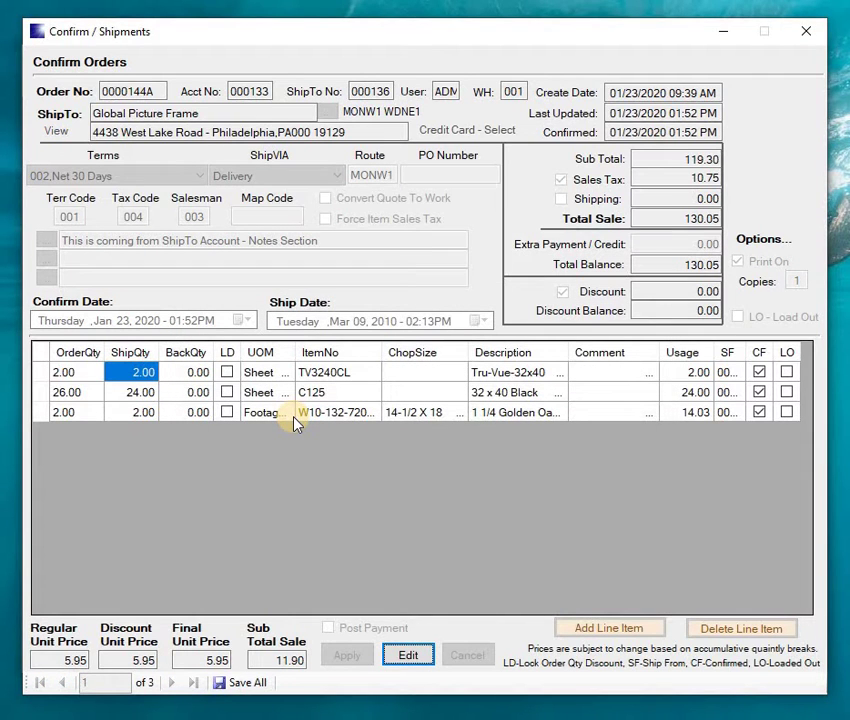
- Save all changes for order 0000144A, accepting the warning
click(250, 684)
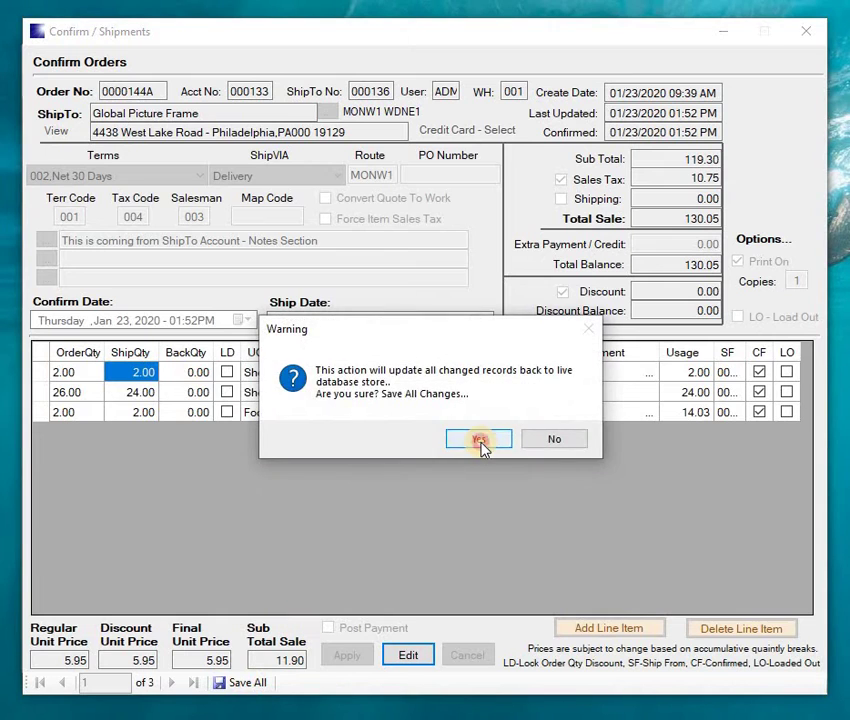
click(479, 440)
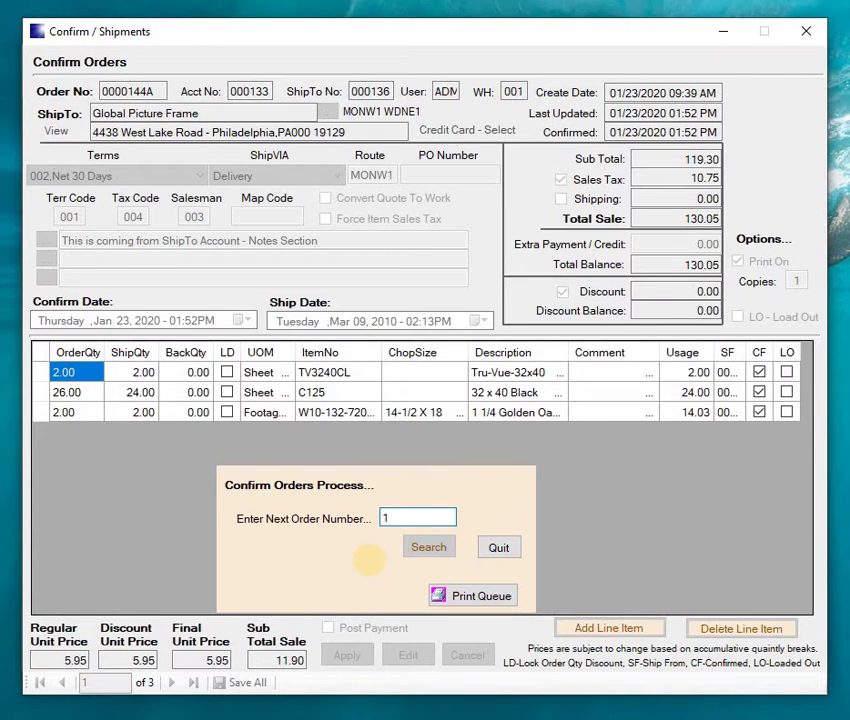
- After order 1 isn't found, pick 0000142A from the Open Orders List
key(Tab)
key(Return)
click(491, 440)
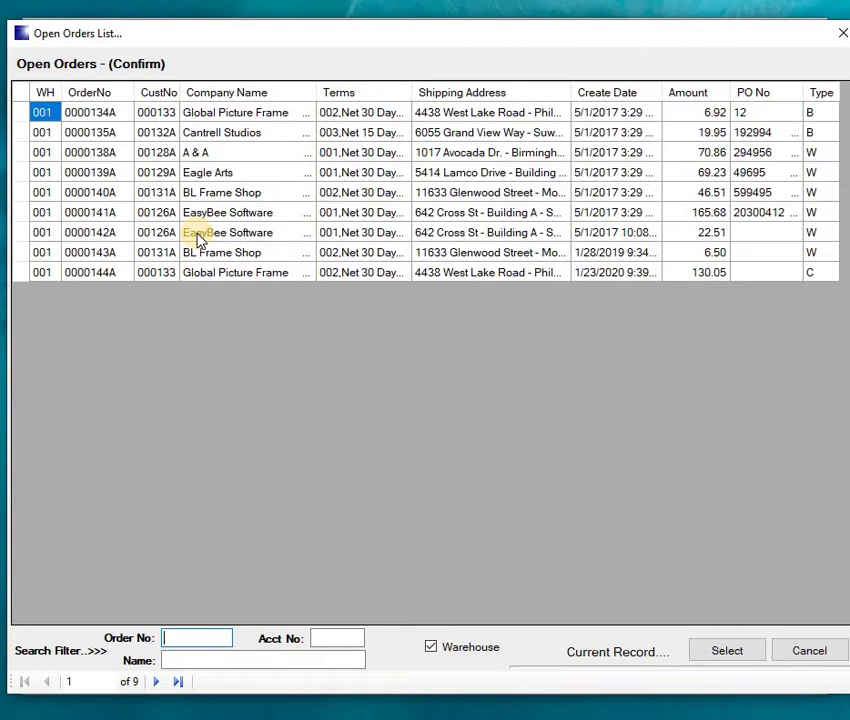
double_click(24, 236)
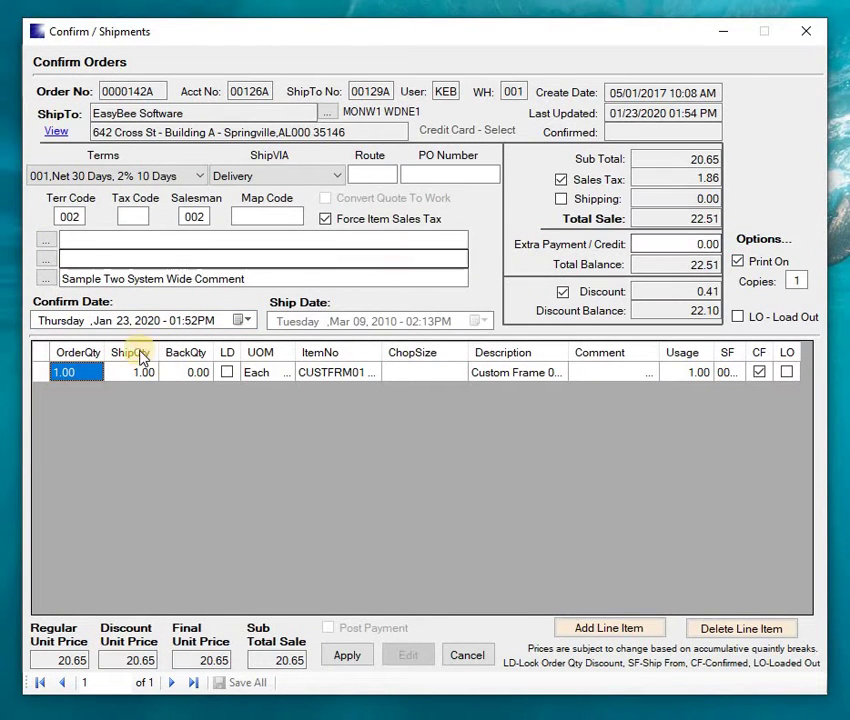
- Apply and save order 0000142A's confirmation, dated 01/23/2020 01:52 PM
click(349, 655)
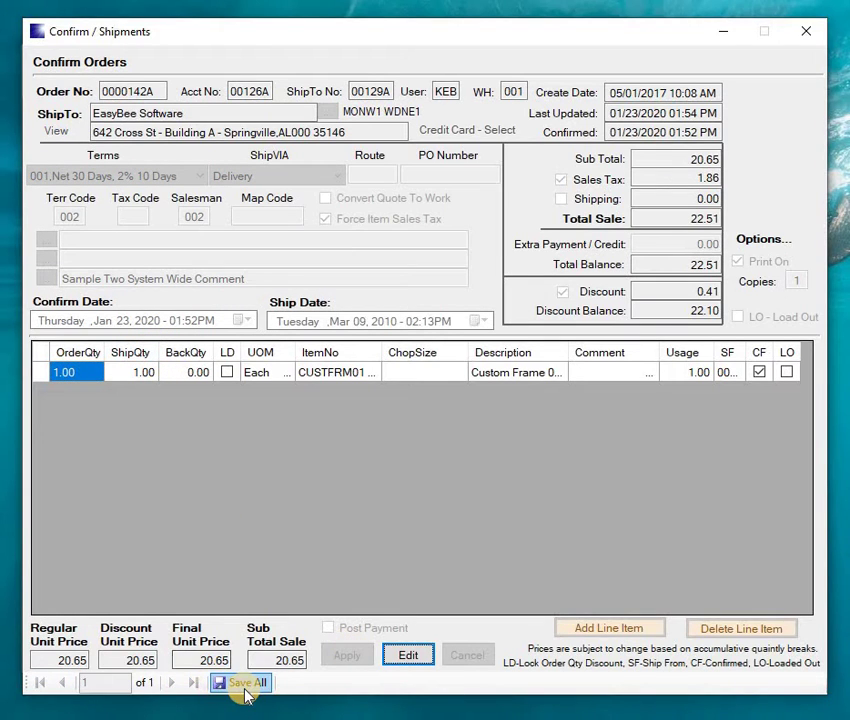
click(241, 685)
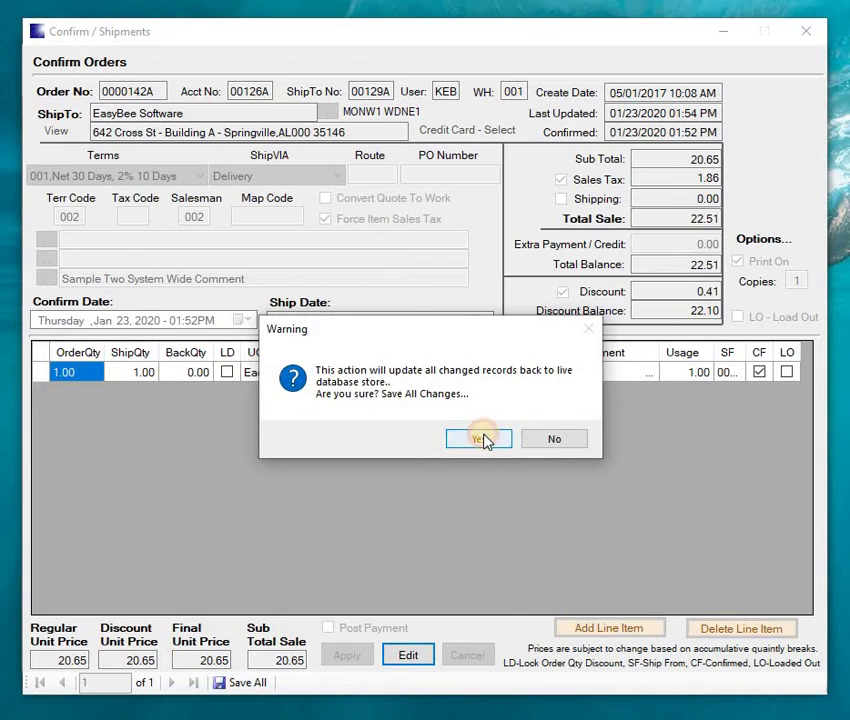
click(479, 439)
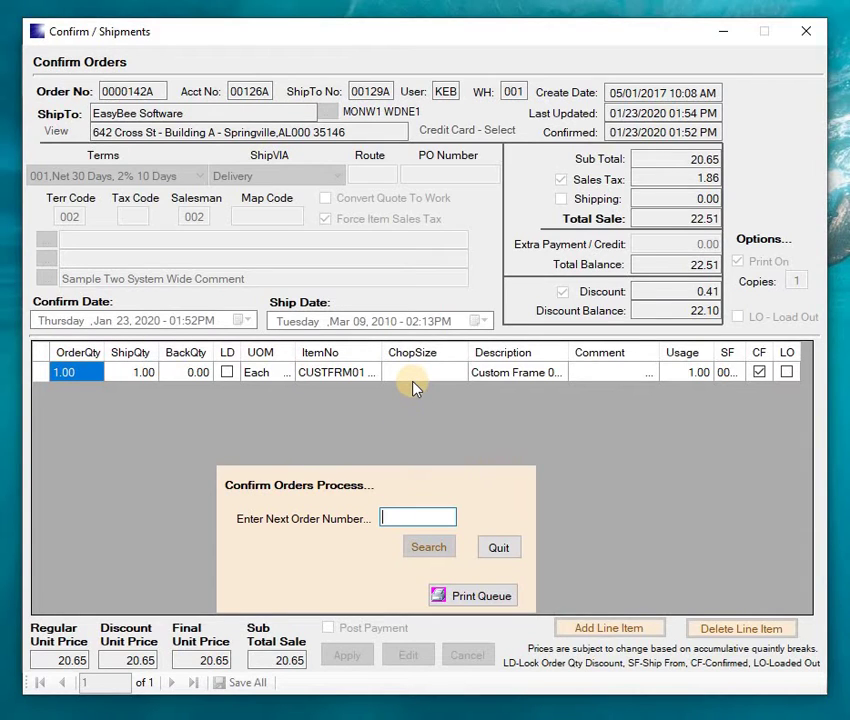
- Open the Print Queue with orders 0000144A and 0000142A, then select 0000144A - C1
click(470, 598)
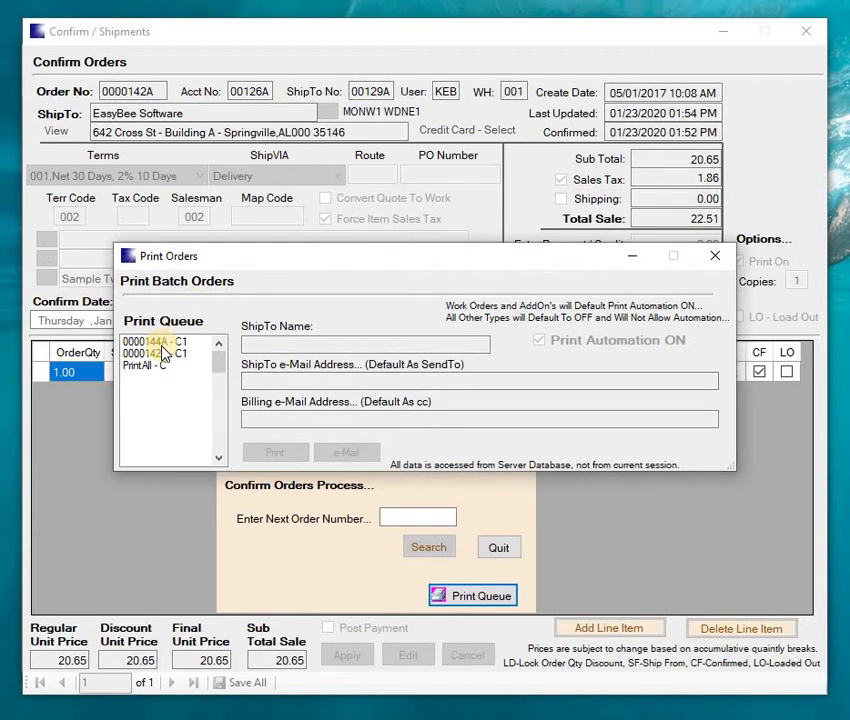
click(150, 342)
click(157, 353)
click(149, 366)
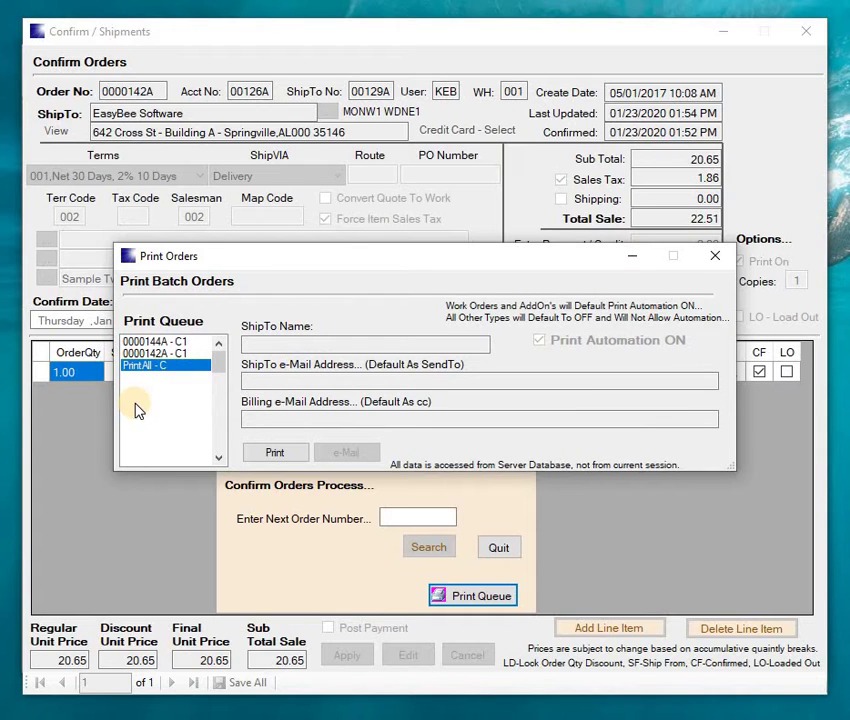
click(275, 452)
click(160, 342)
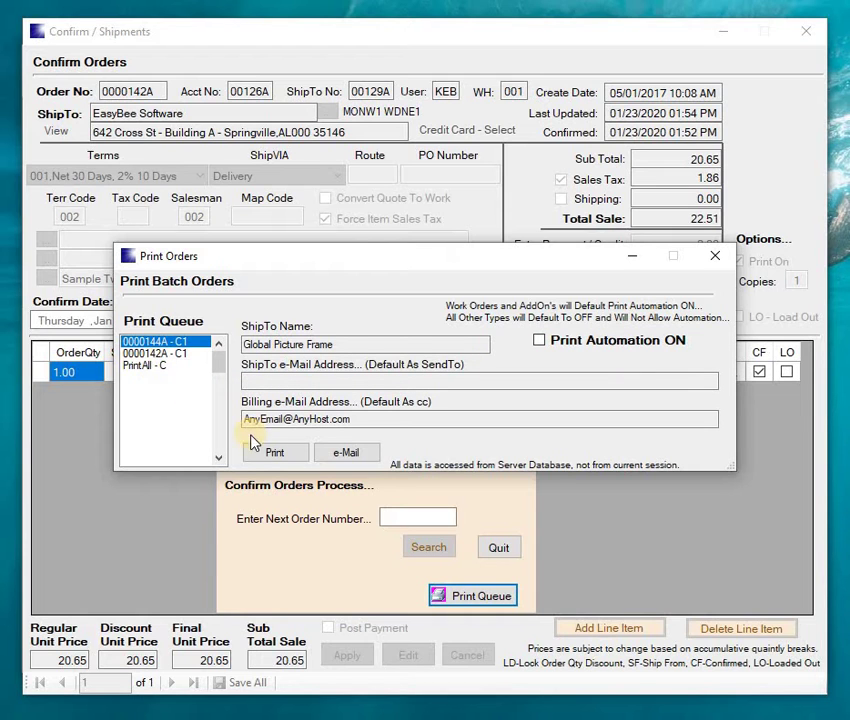
- Print 0000144A as a confirmed order and review it at Page Width down to the 130.05 balance
click(259, 460)
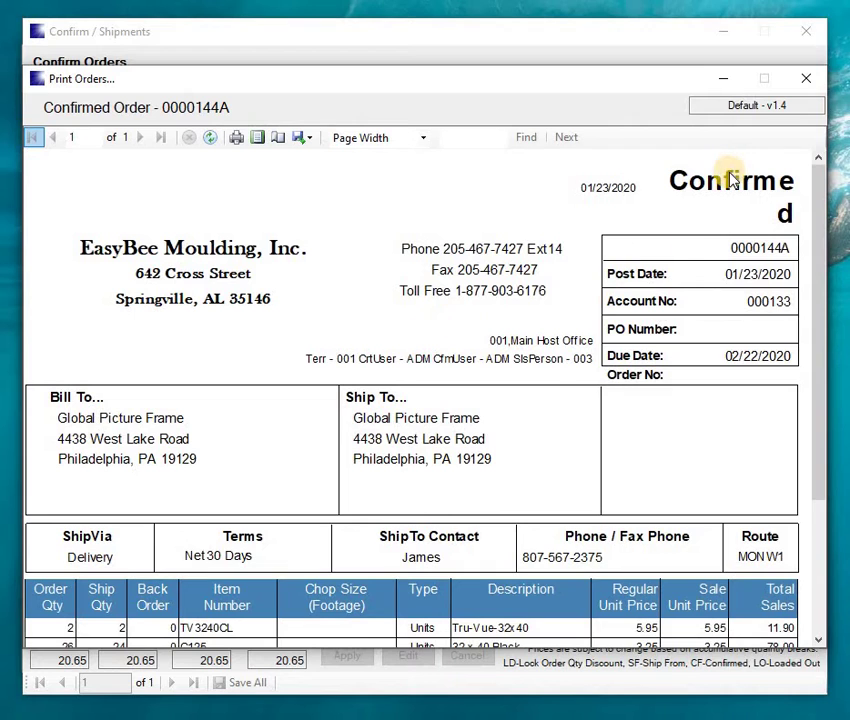
click(259, 139)
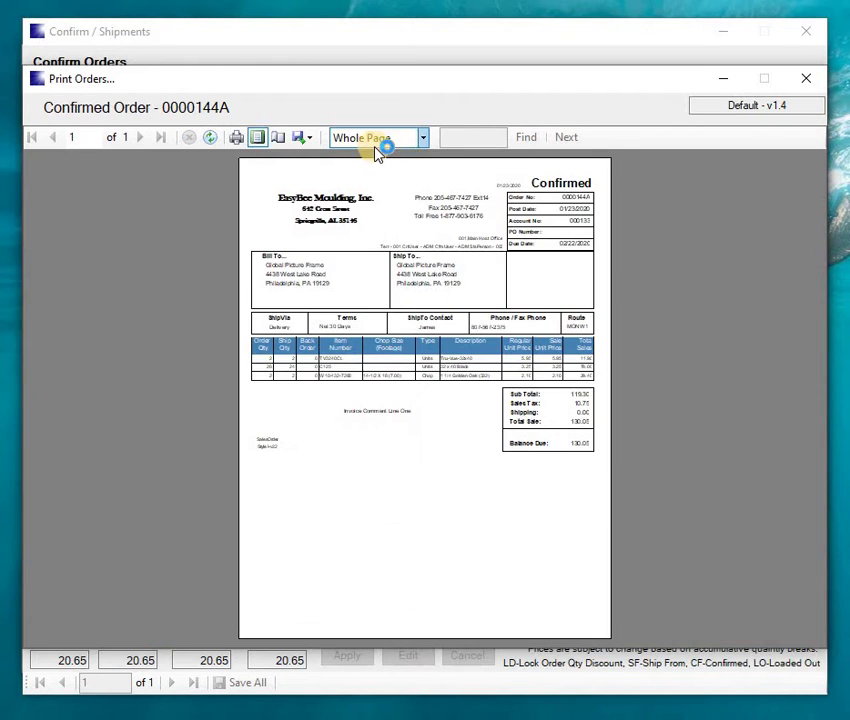
click(424, 138)
click(414, 156)
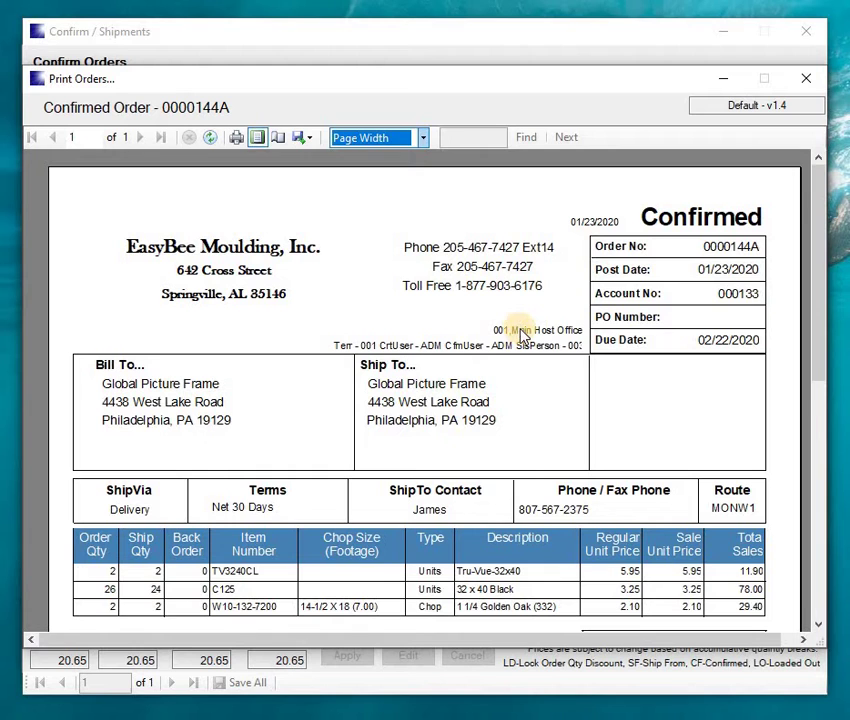
click(822, 280)
mouse_move(822, 280)
mouse_down()
mouse_move(826, 426)
mouse_move(822, 478)
mouse_move(808, 509)
mouse_move(835, 397)
mouse_move(820, 355)
mouse_move(822, 362)
mouse_up()
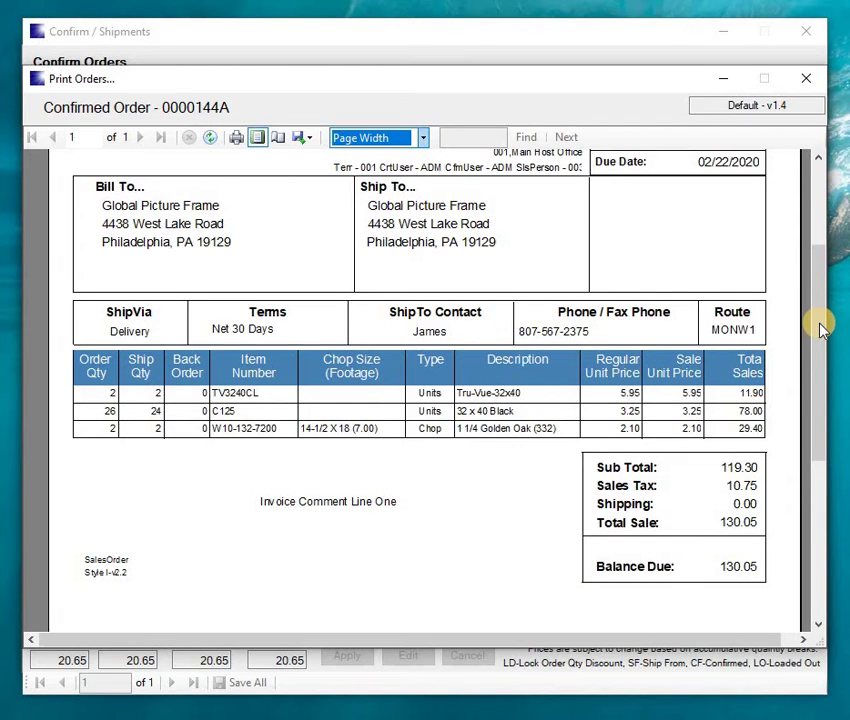
drag(815, 395, 816, 224)
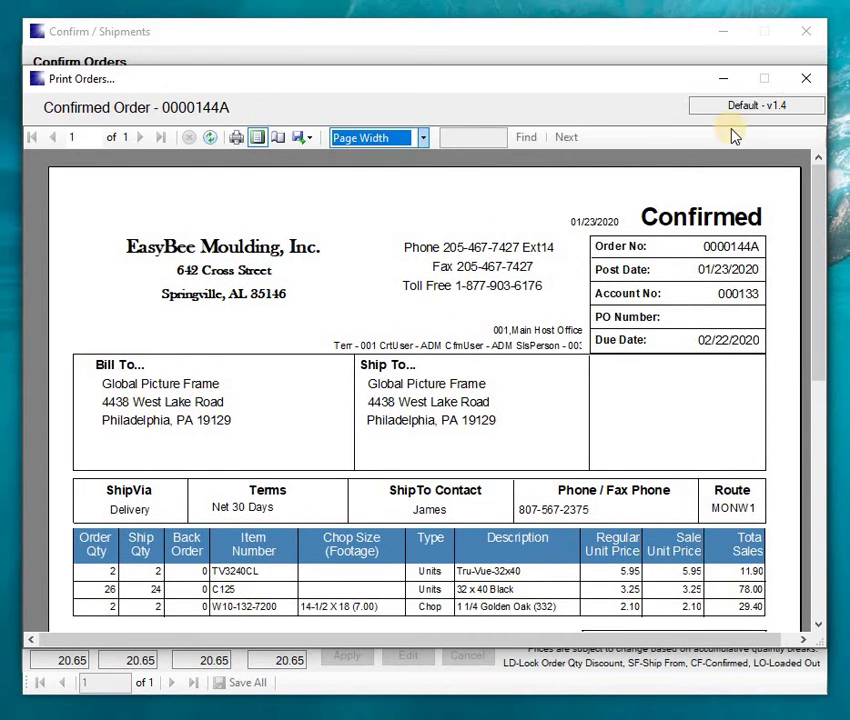
- Close the 0000144A printout and Print Orders window, empty the print queue, and quit order confirmation
click(810, 82)
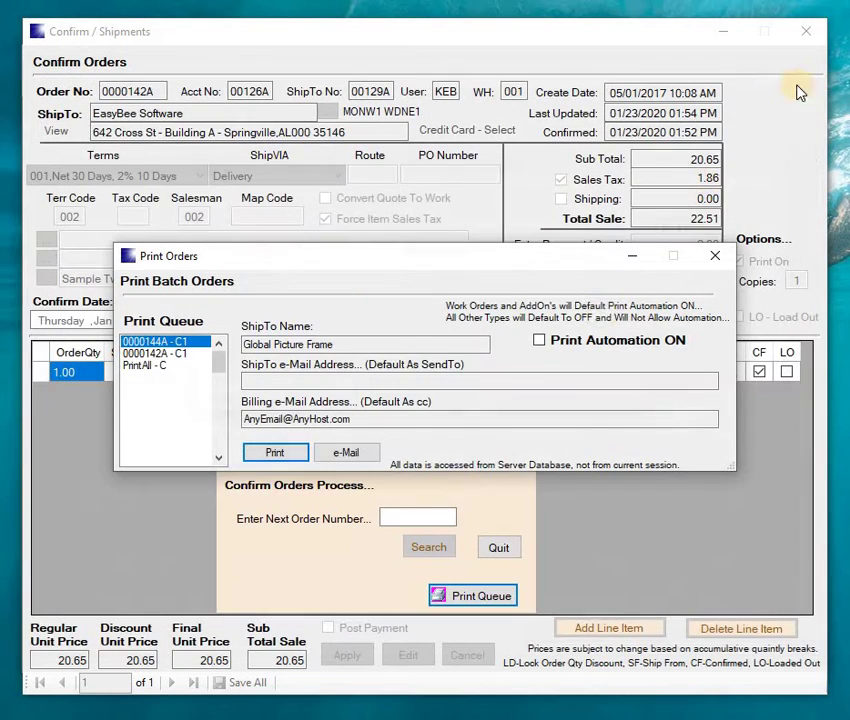
click(715, 256)
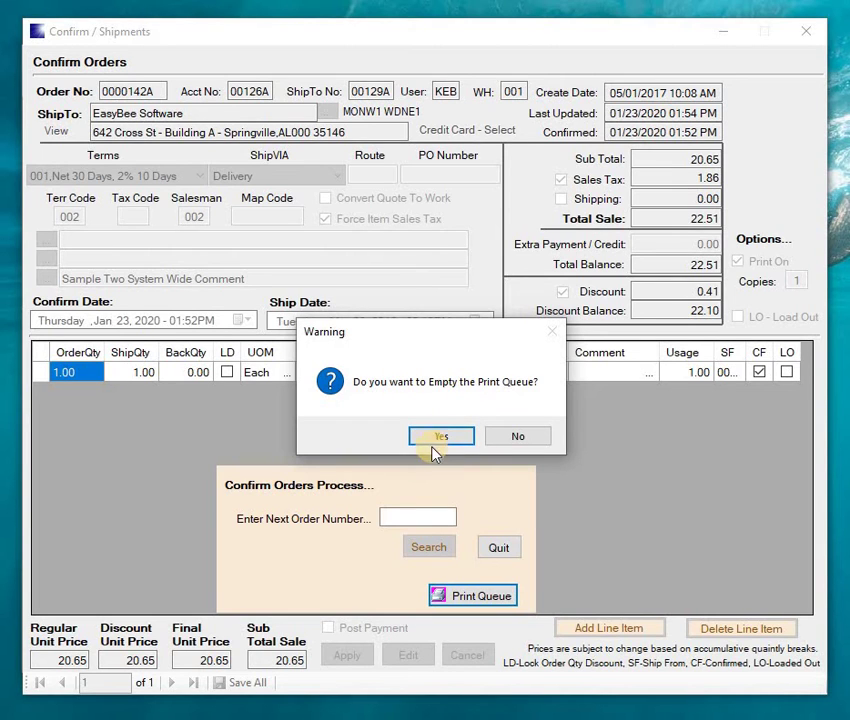
click(437, 438)
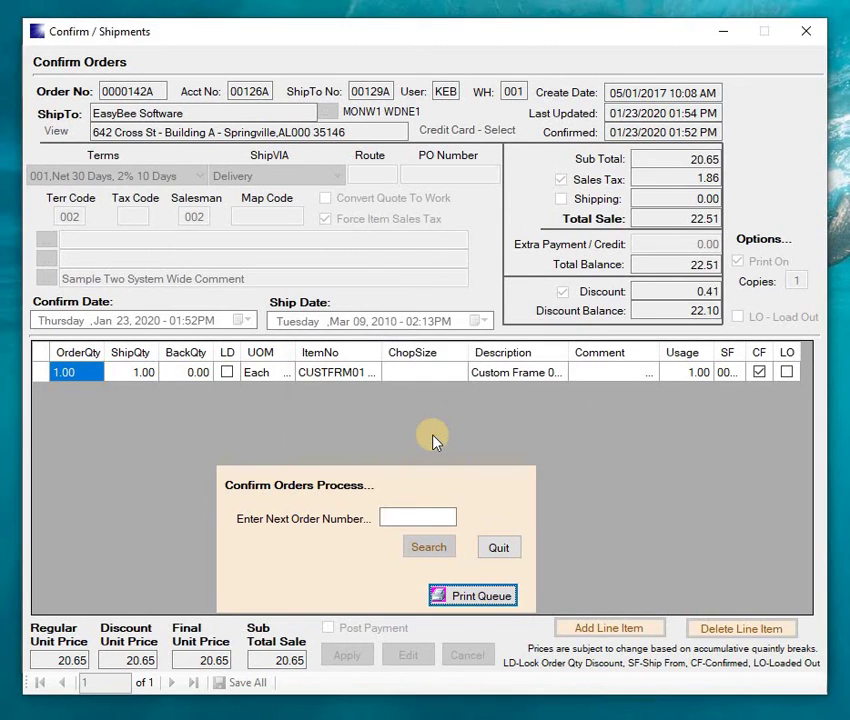
click(499, 550)
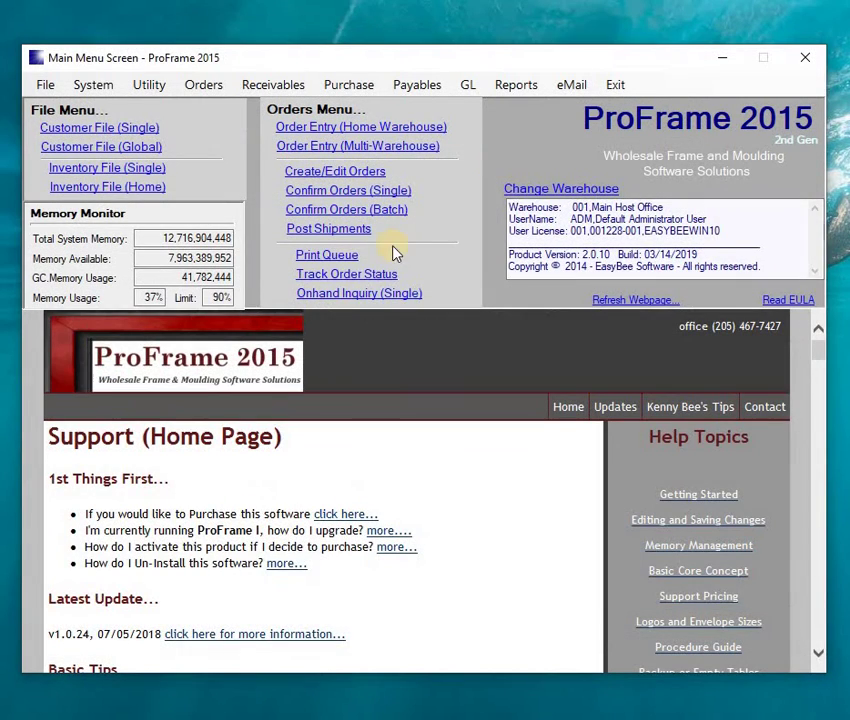
- Check in the order status history that order 0000144A now shows type C
click(340, 276)
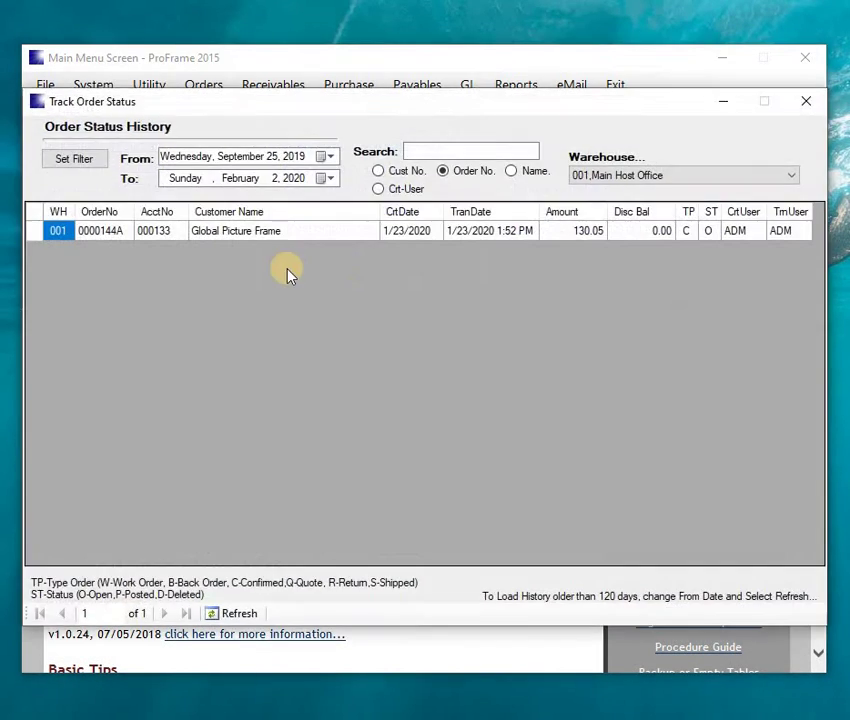
click(686, 231)
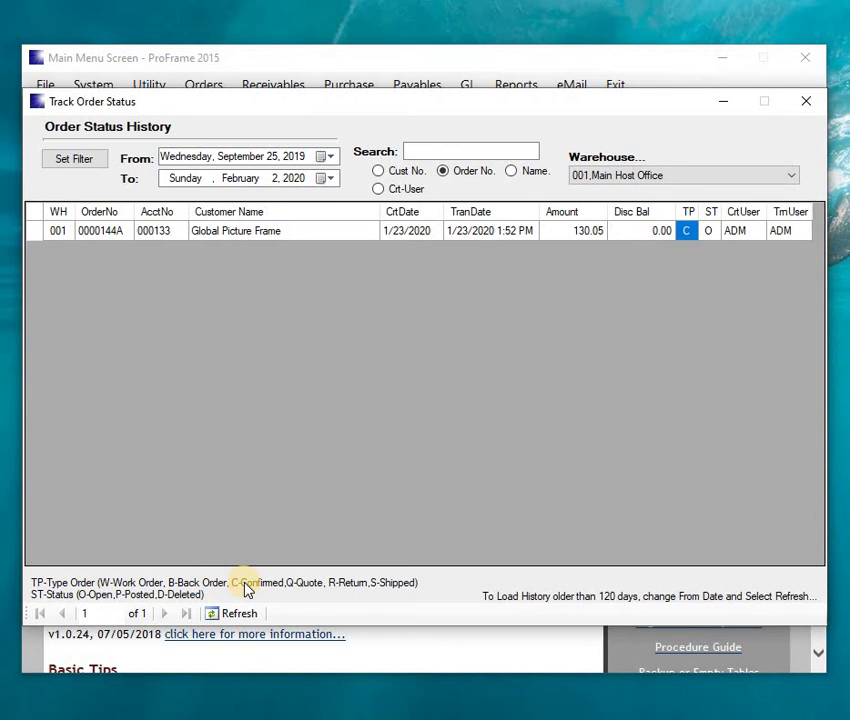
click(806, 101)
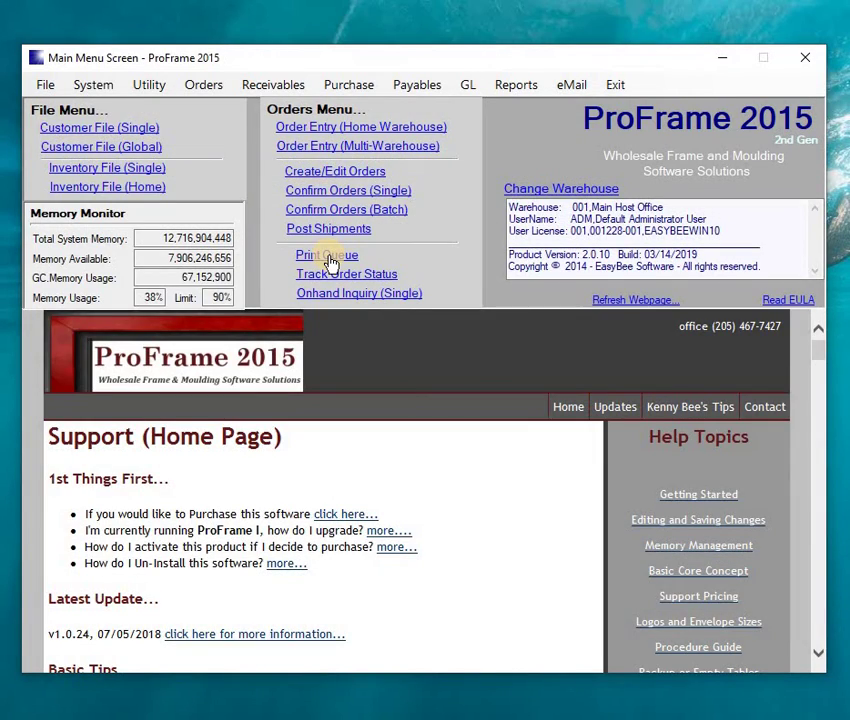
- From the Print Queue, print order 0000142A (C1) as a Confirmed Order
click(330, 258)
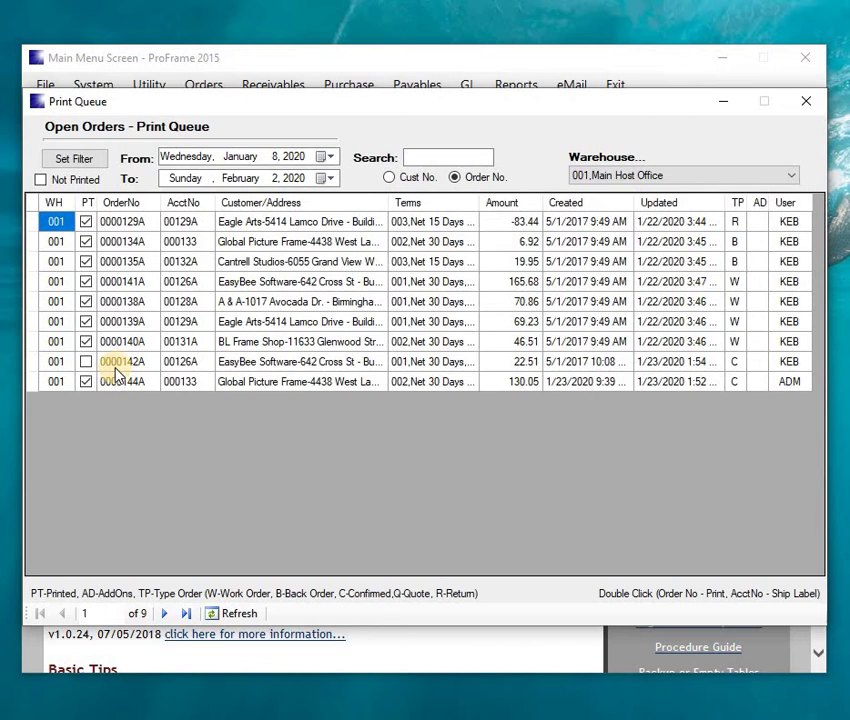
click(122, 365)
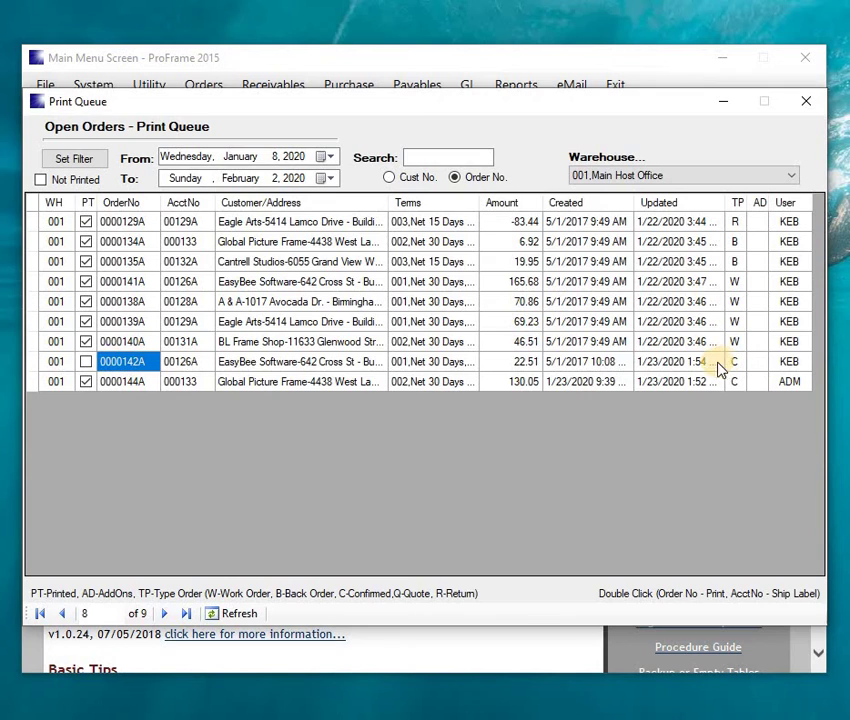
double_click(120, 366)
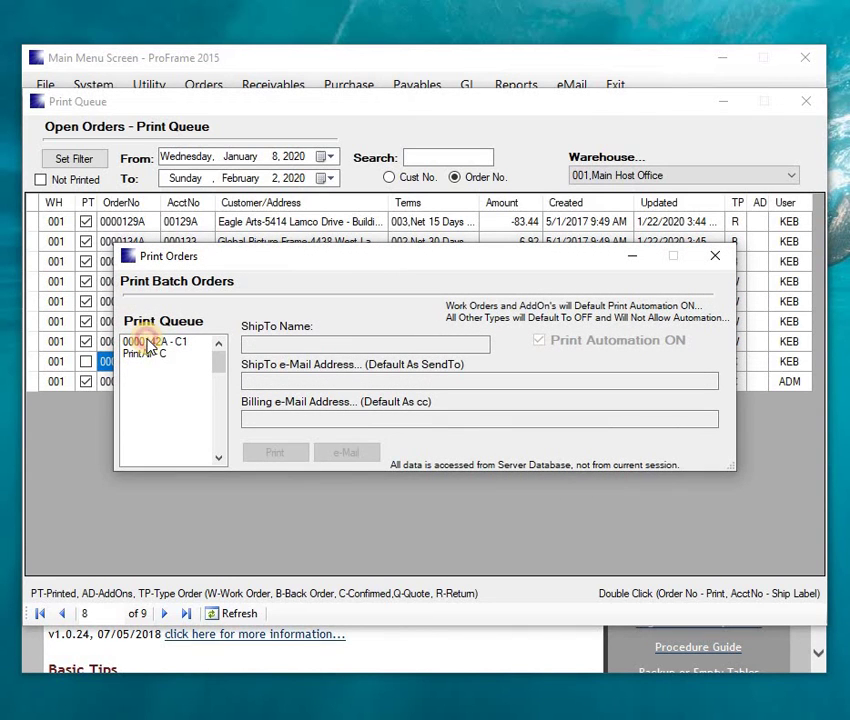
click(152, 343)
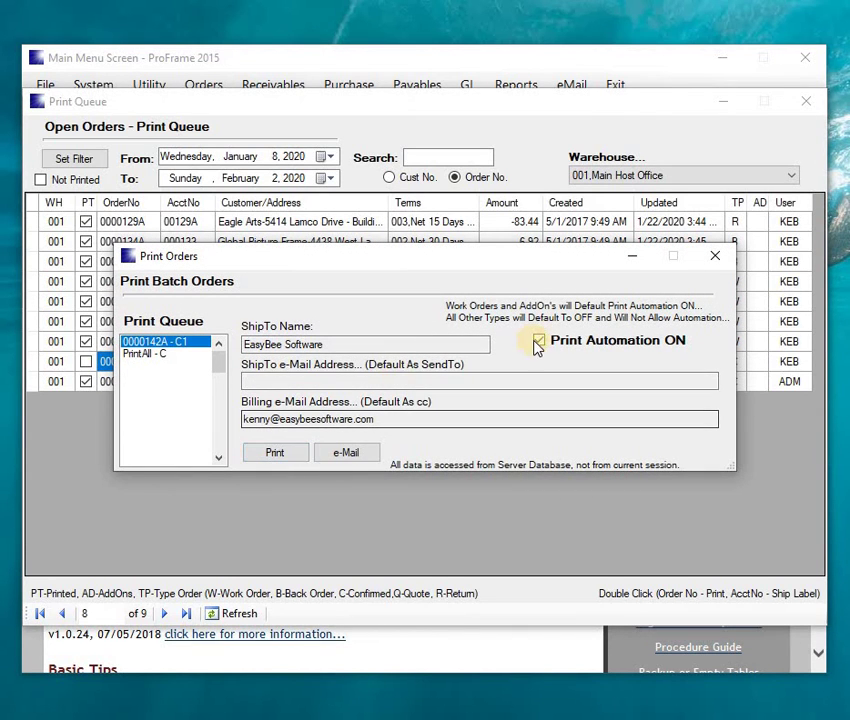
click(278, 455)
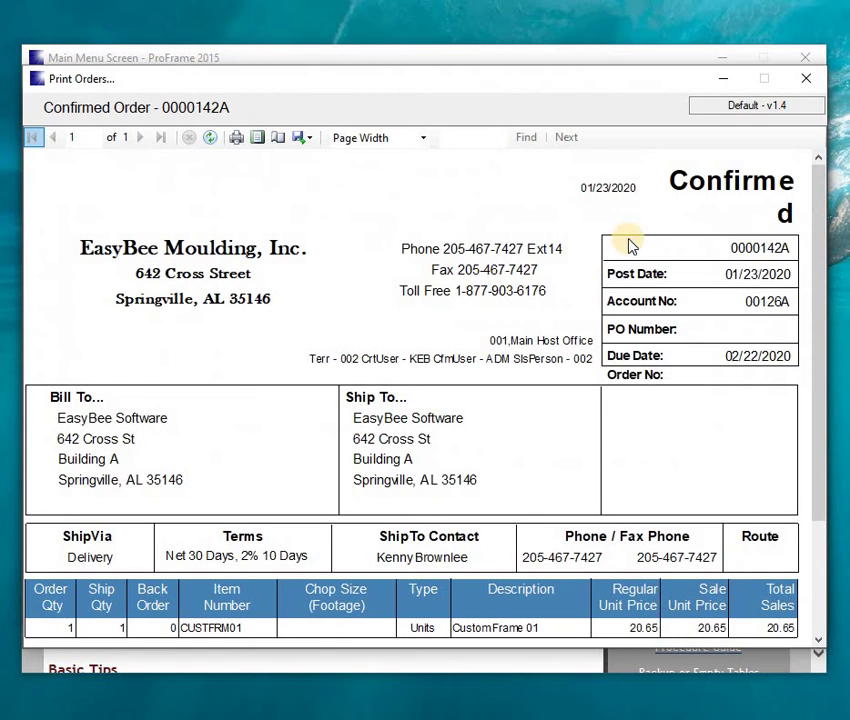
- Close the 0000142A printout and check that 0000142A and 0000144A show printed and confirmed in the queue
click(815, 90)
click(711, 262)
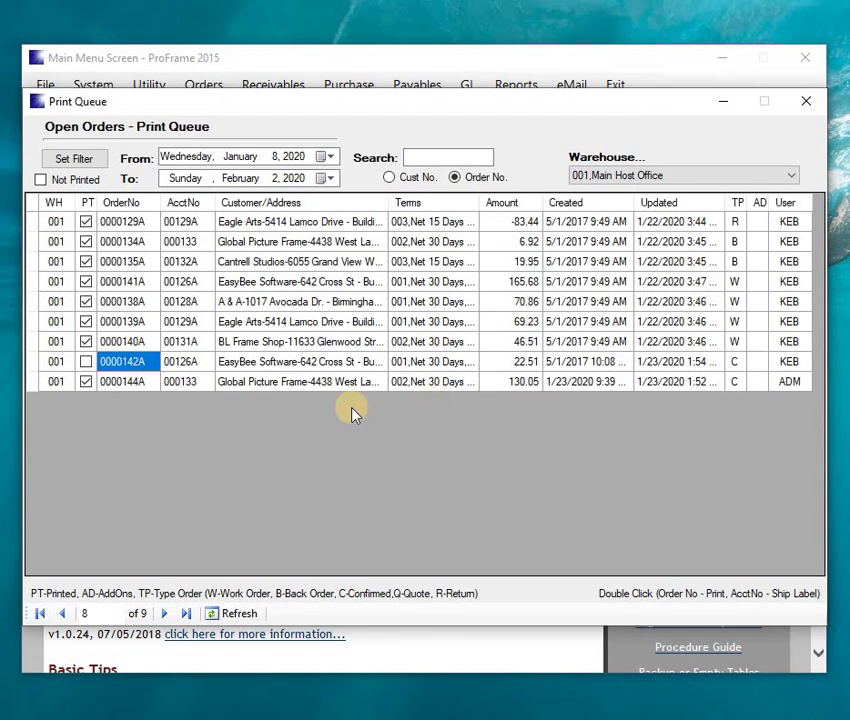
click(148, 343)
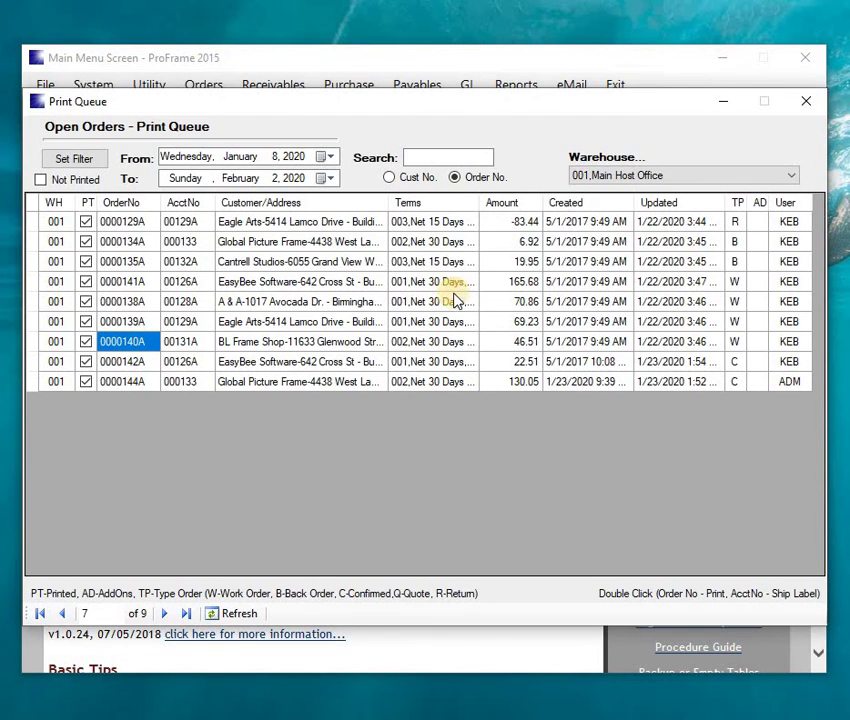
click(351, 368)
click(351, 382)
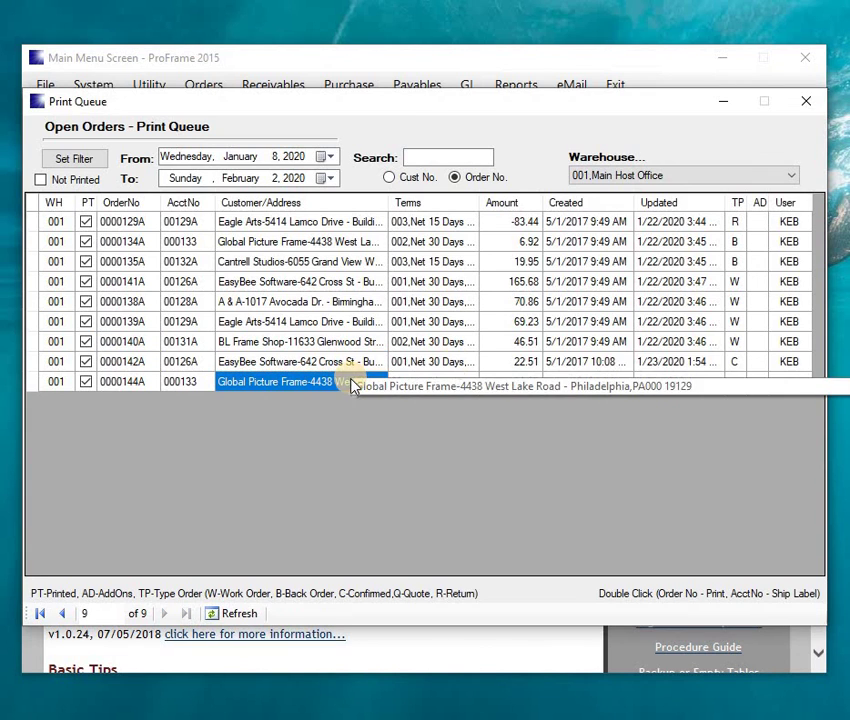
click(651, 361)
click(657, 381)
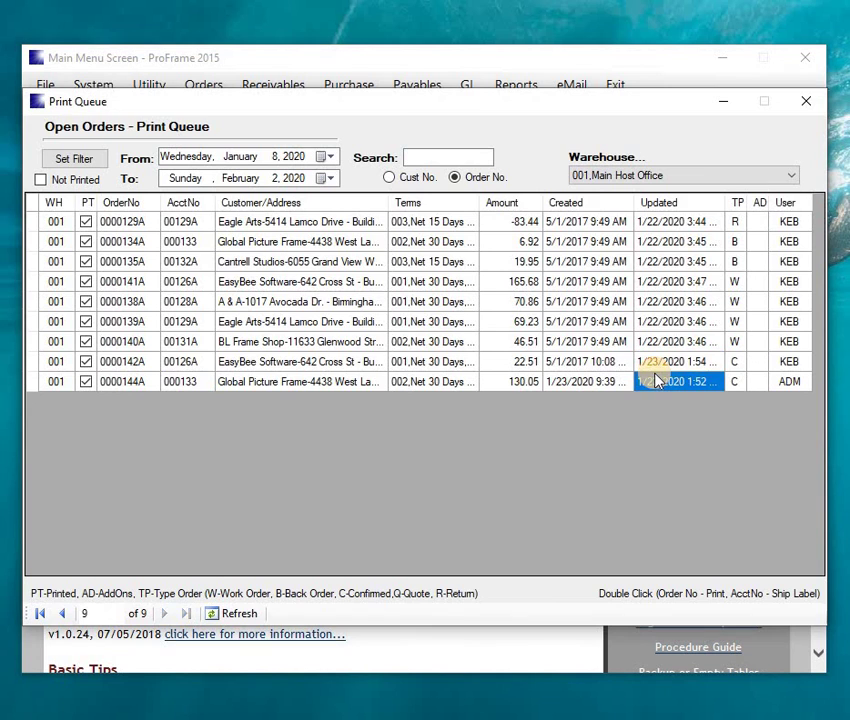
click(800, 103)
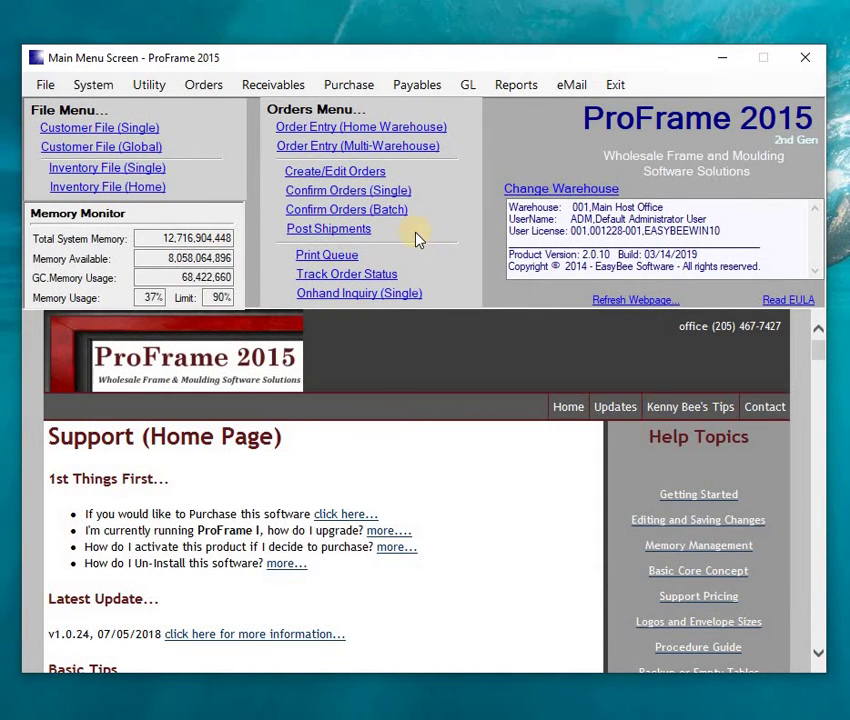